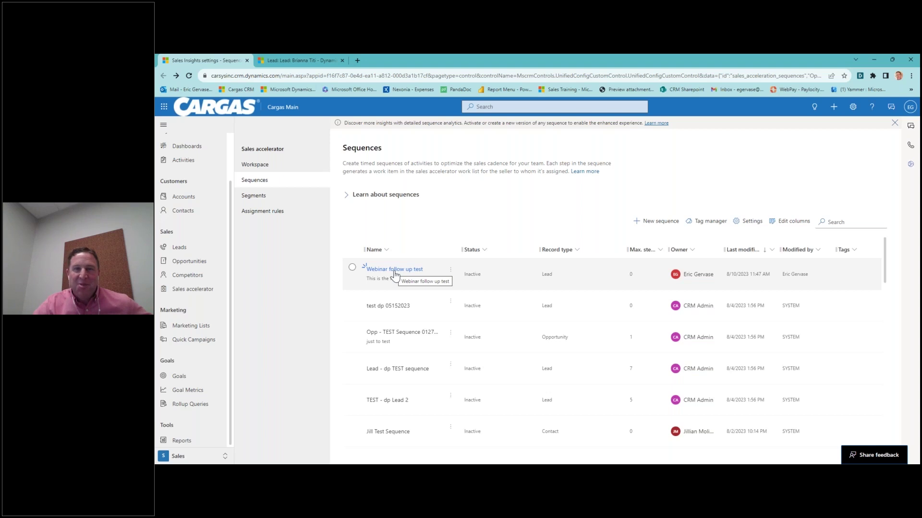
Step: Open the "Webinar follow up test" sequence and add a Send an email step titled "Thank You step" after the sequence start
left_click(395, 271)
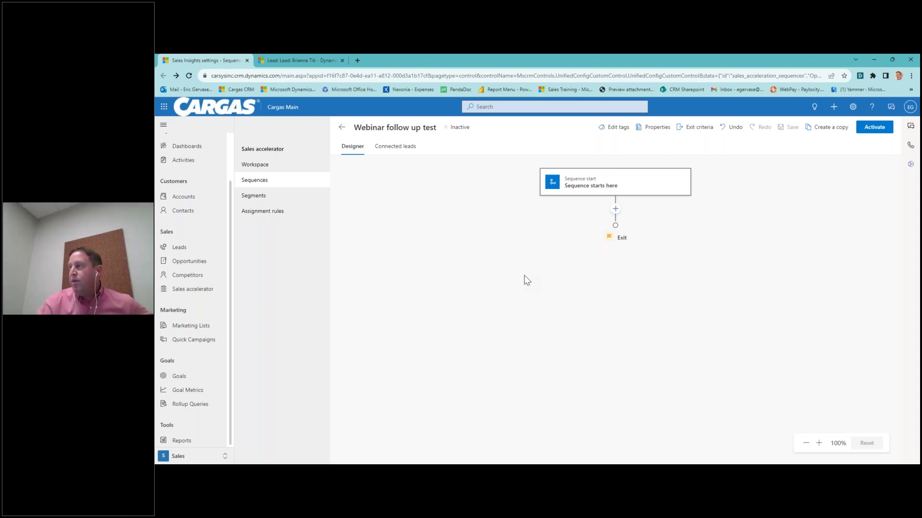
left_click(615, 209)
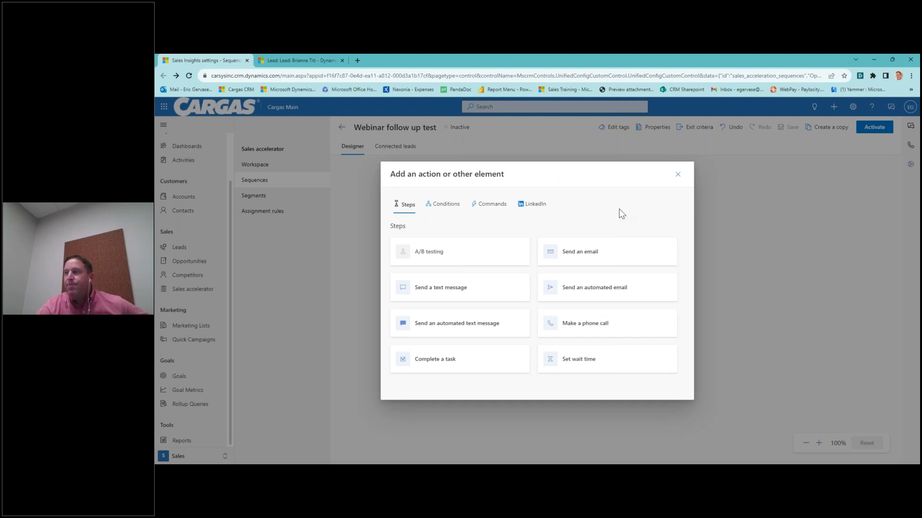
left_click(628, 258)
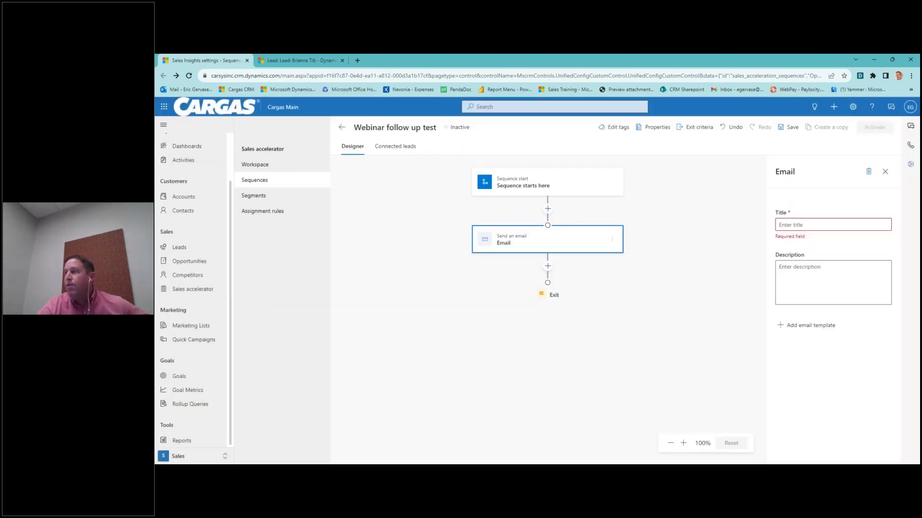
left_click(792, 225)
type("Thank You")
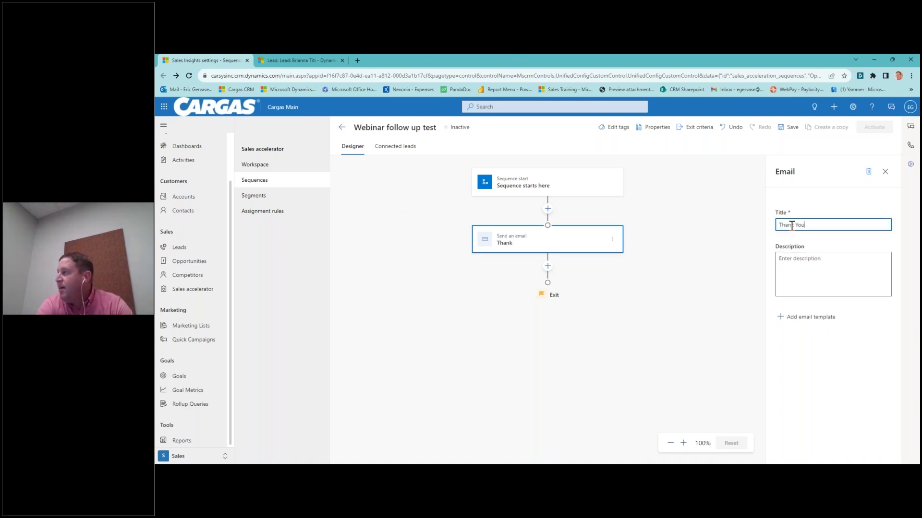
type(" step")
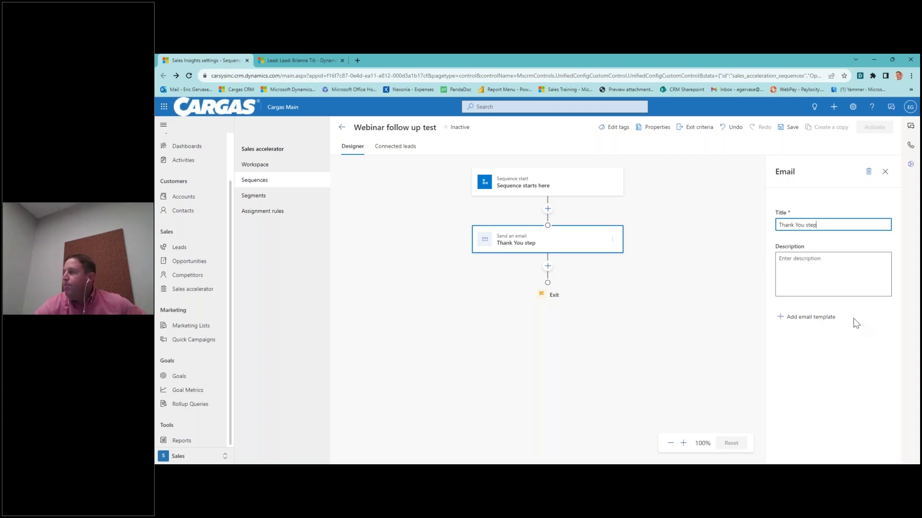
Step: Apply the "Webinar follow up - thank the user" email template to the Thank You step
left_click(821, 319)
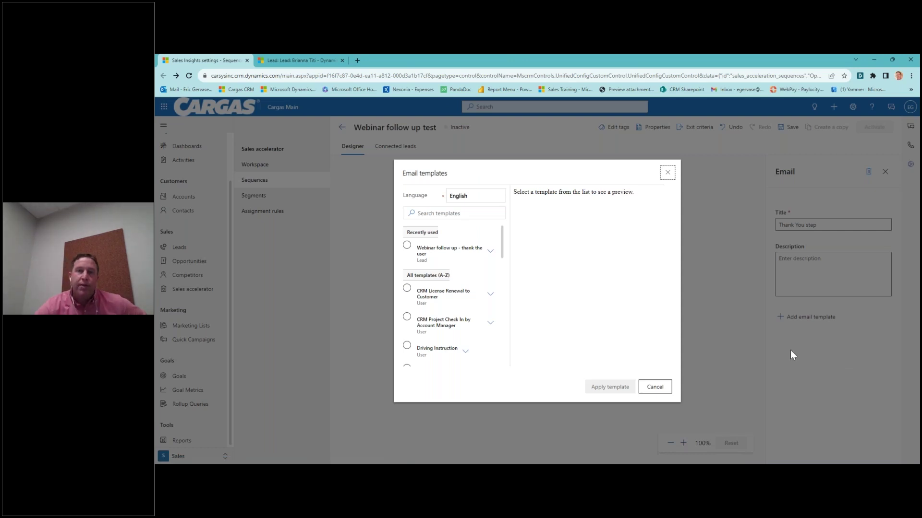
left_click(450, 250)
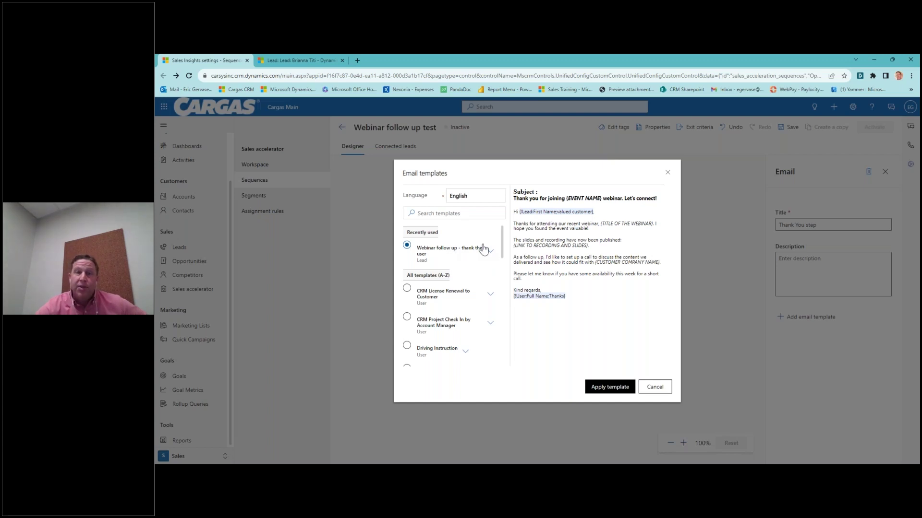
left_click(611, 388)
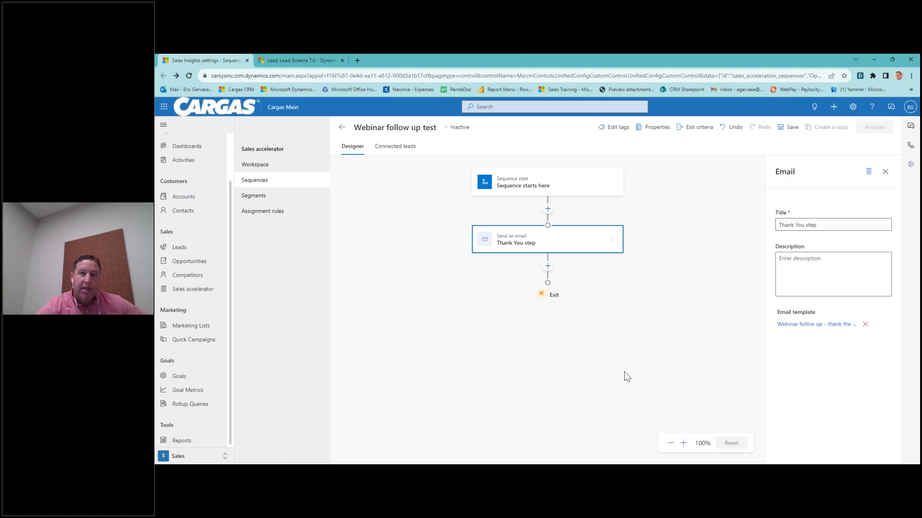
Step: Add a Set wait time step after the Thank You step and set it to 3 days
left_click(547, 266)
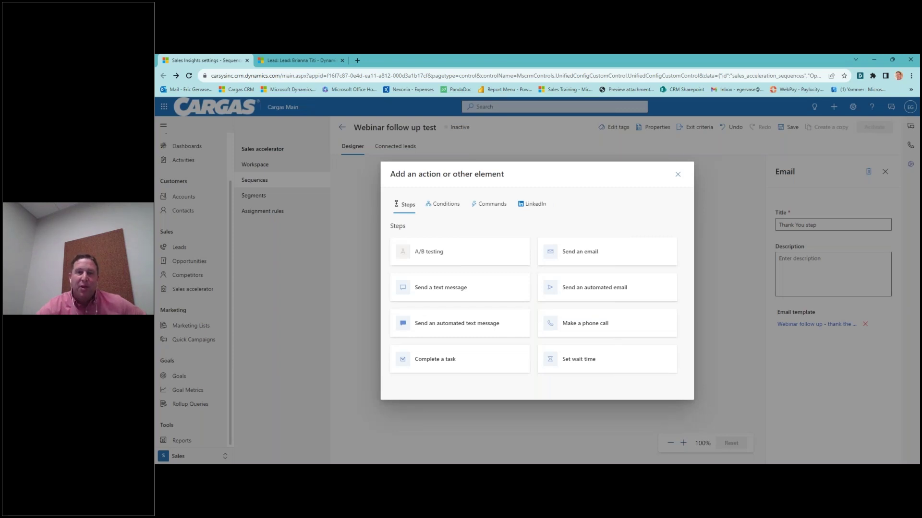
left_click(579, 364)
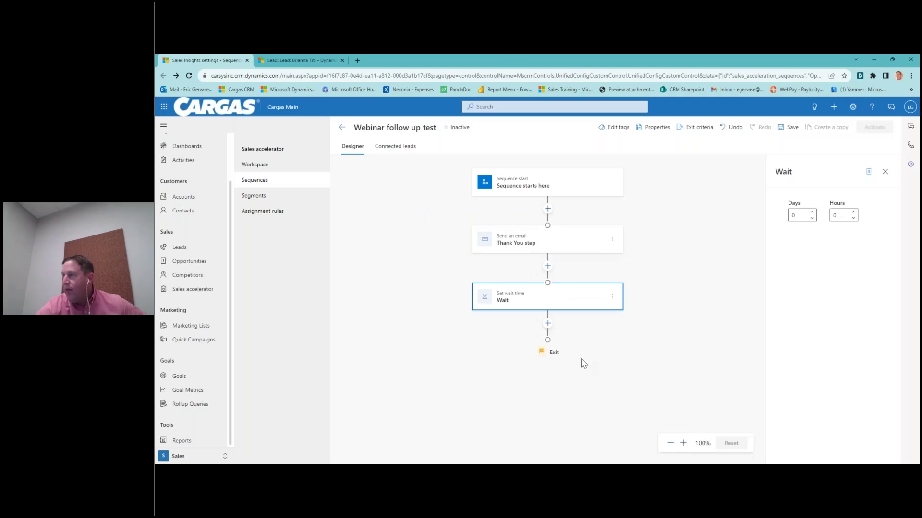
left_click(812, 213)
left_click(813, 213)
left_click(812, 212)
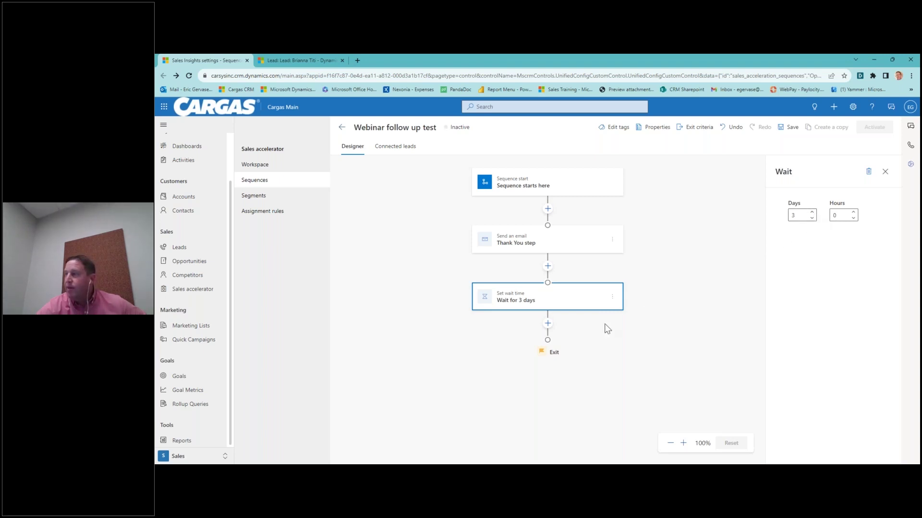
Step: Add a Make a phone call step after the wait and title it "1st webinar follow up call"
left_click(548, 324)
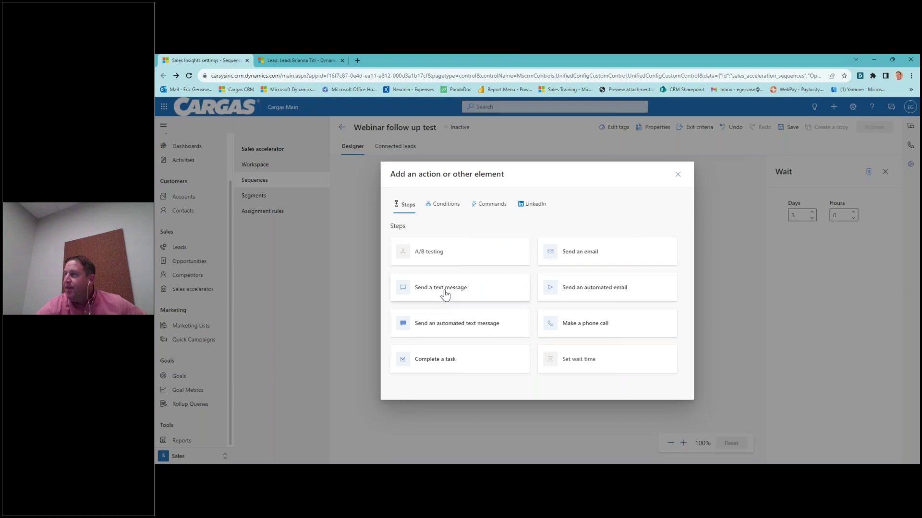
left_click(636, 327)
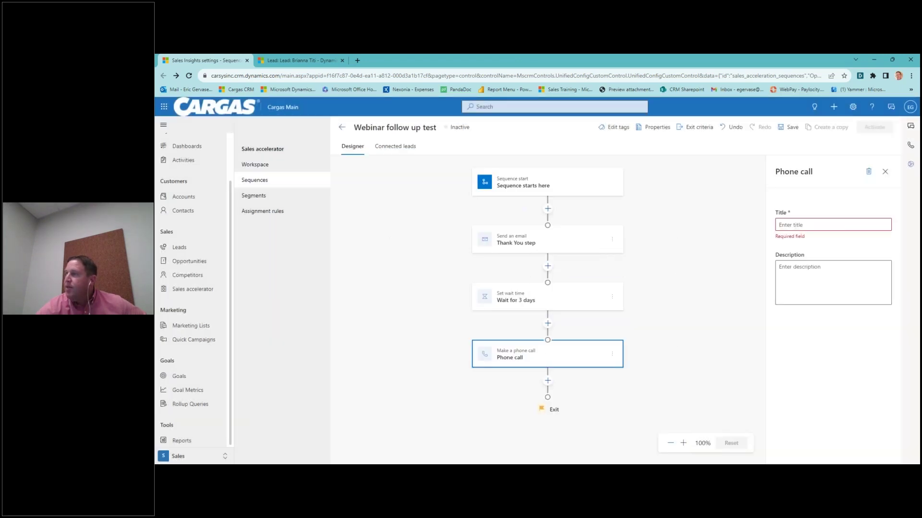
left_click(807, 225)
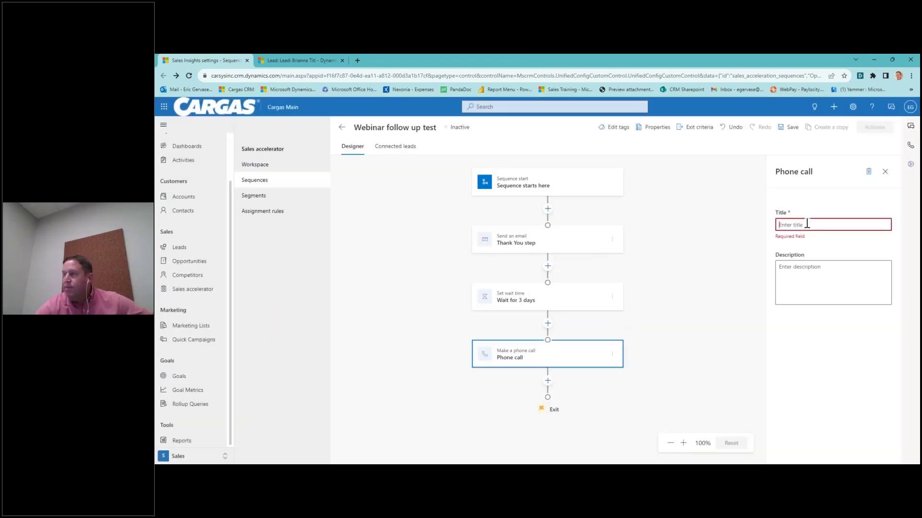
type("1st we")
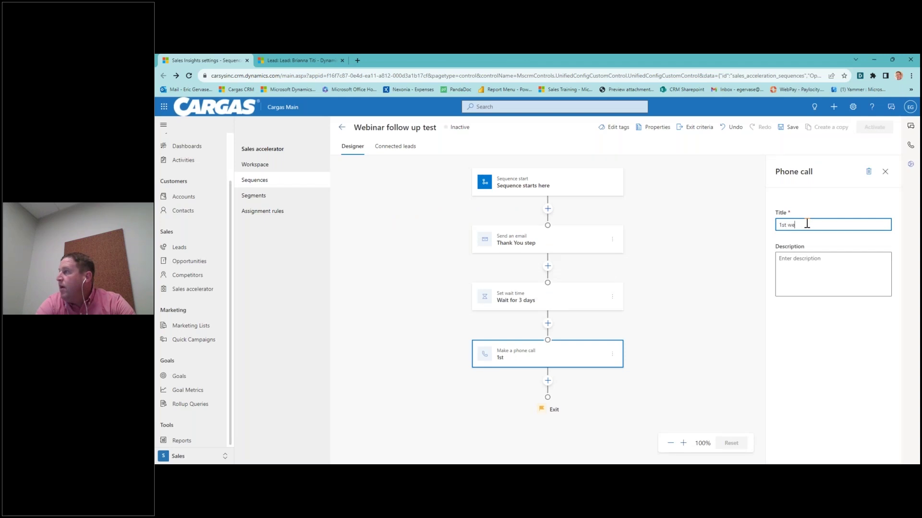
type("binar fo")
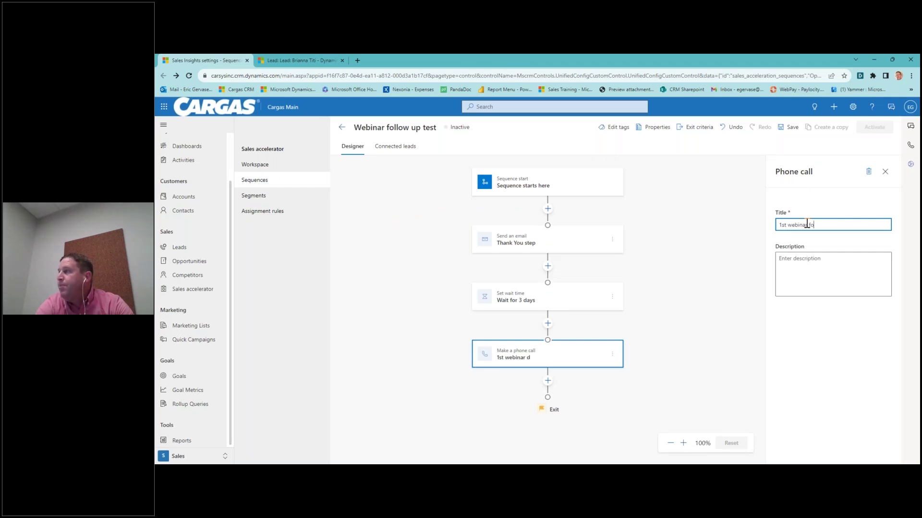
type("llow up call")
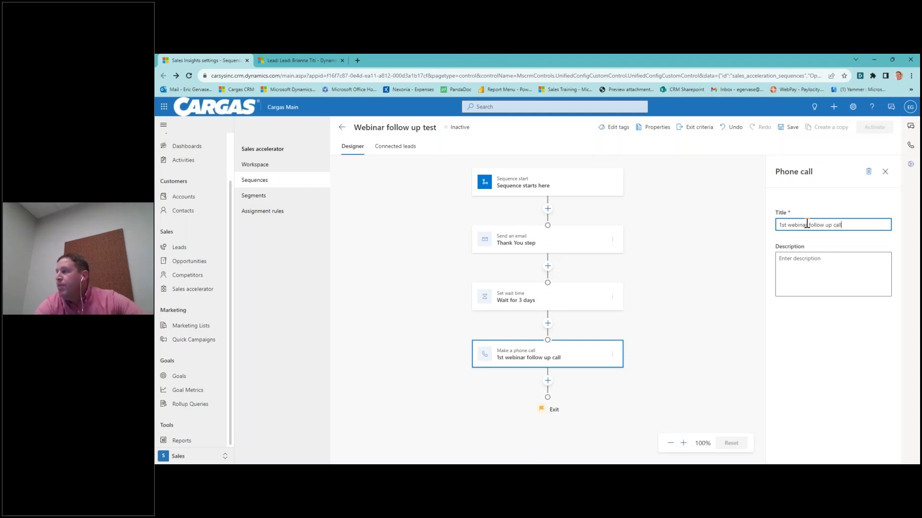
left_click(698, 265)
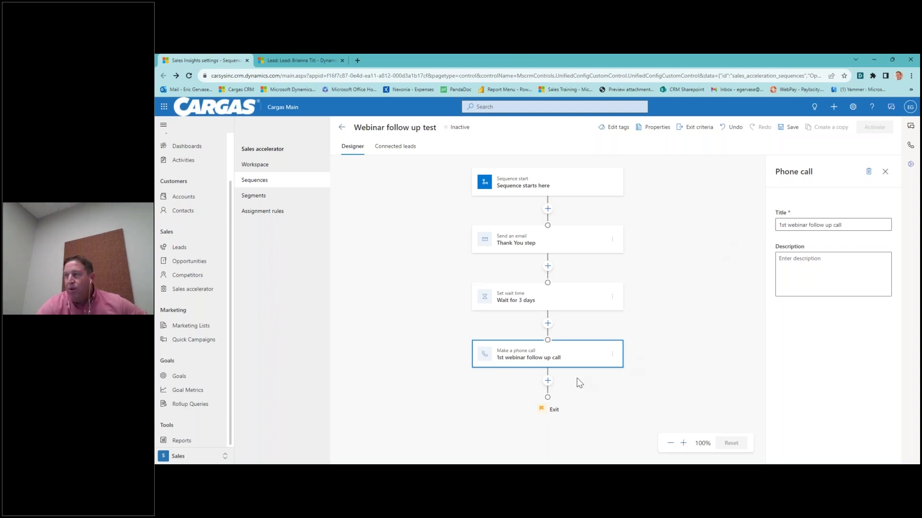
Step: Add the LinkedIn Get connected action after the 1st webinar follow up call
left_click(547, 382)
left_click(535, 205)
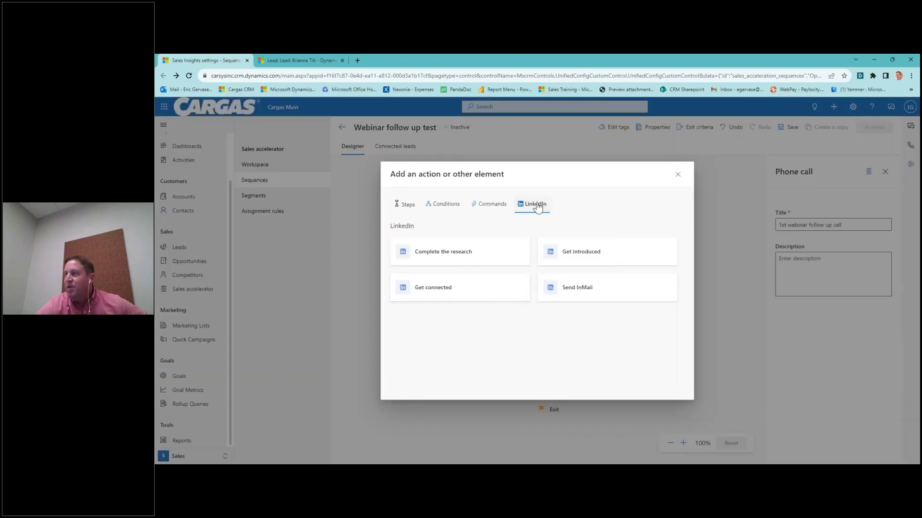
left_click(490, 291)
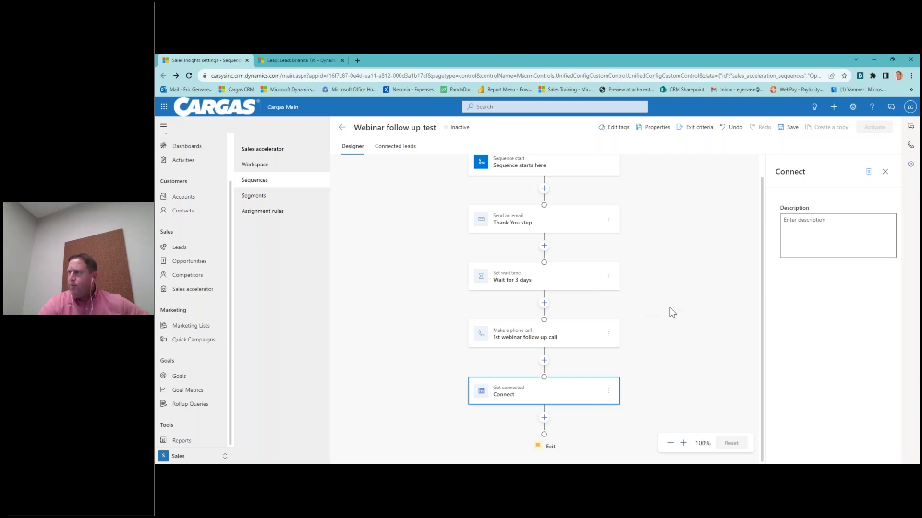
scroll(709, 285, "up", 1)
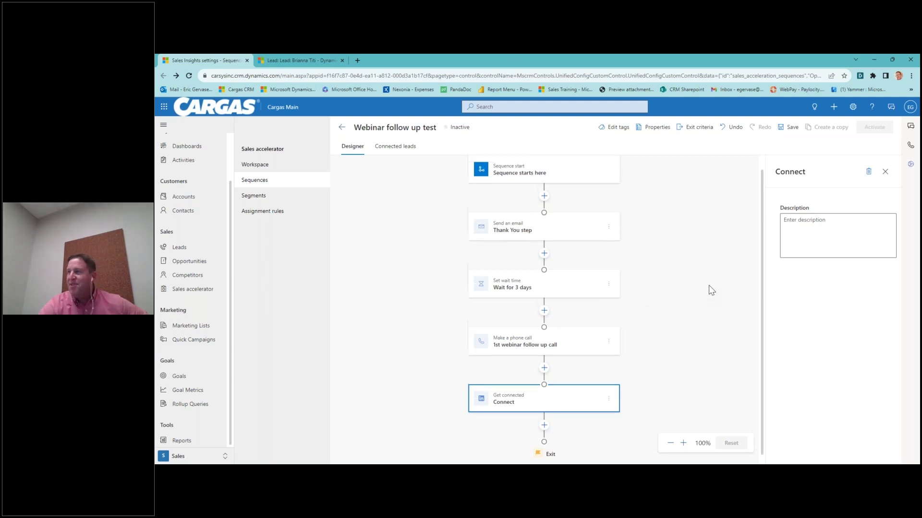
scroll(709, 285, "down", 1)
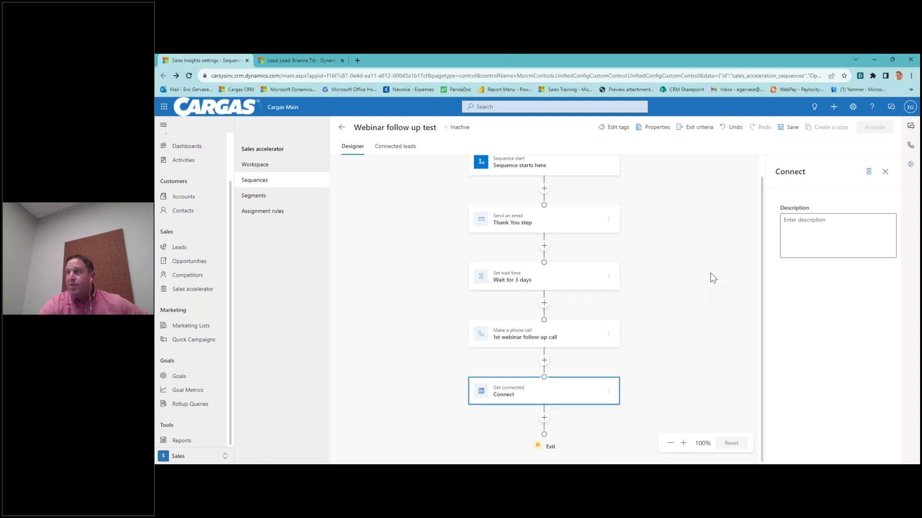
Step: Add a Field value condition after the LinkedIn Connect step that advances to the Yes path if "Enterprise?" equals Yes
left_click(545, 418)
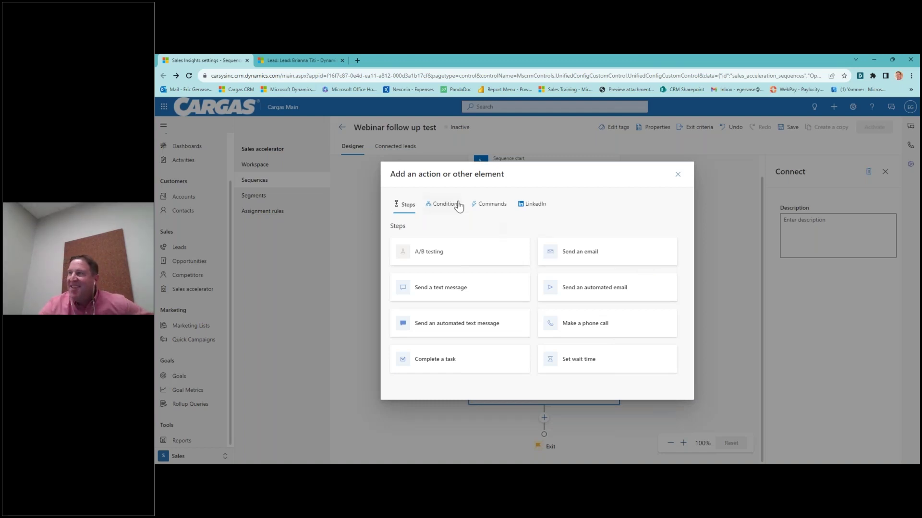
left_click(443, 204)
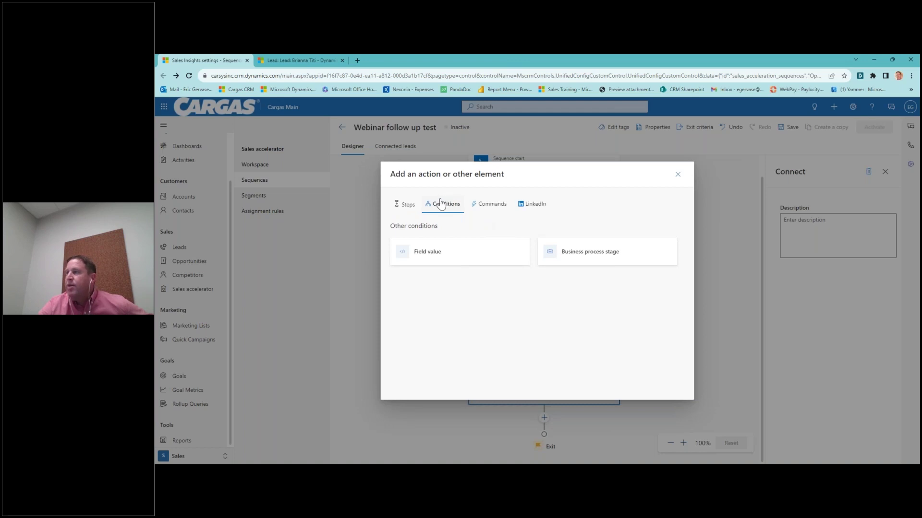
left_click(451, 260)
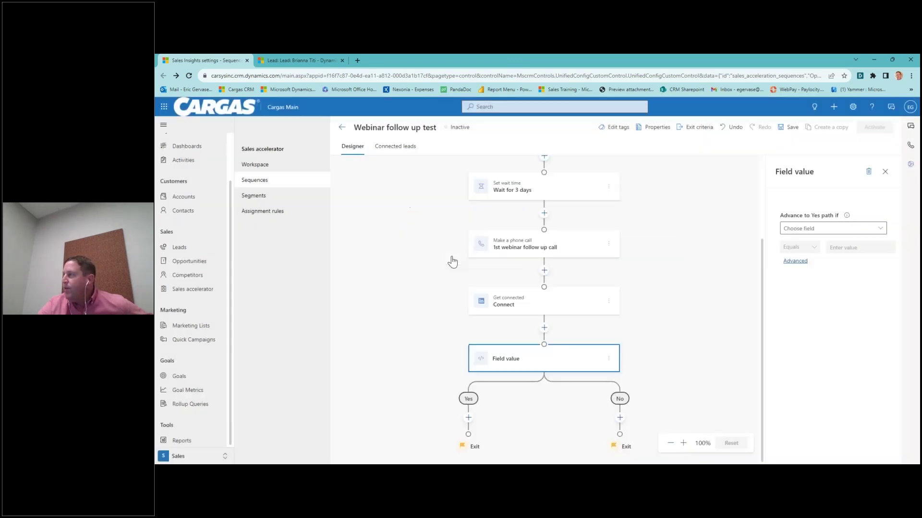
left_click(880, 229)
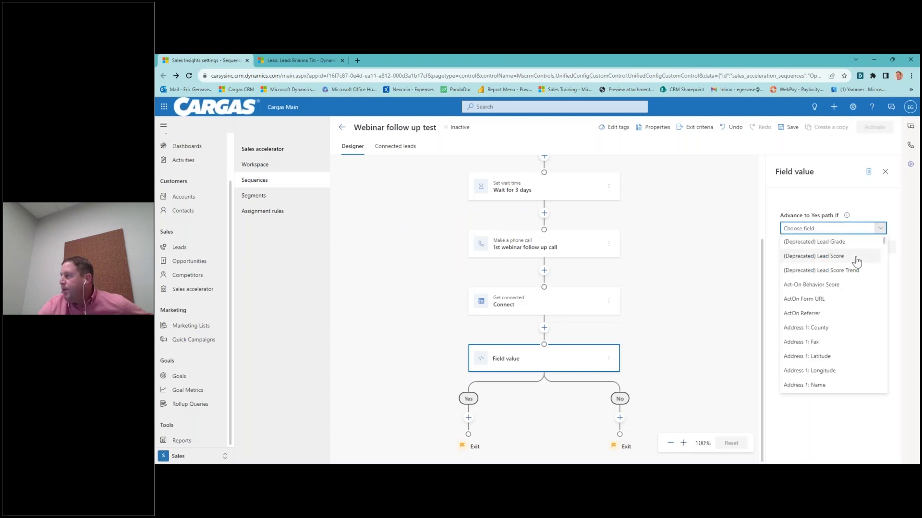
scroll(848, 276, "down", 8)
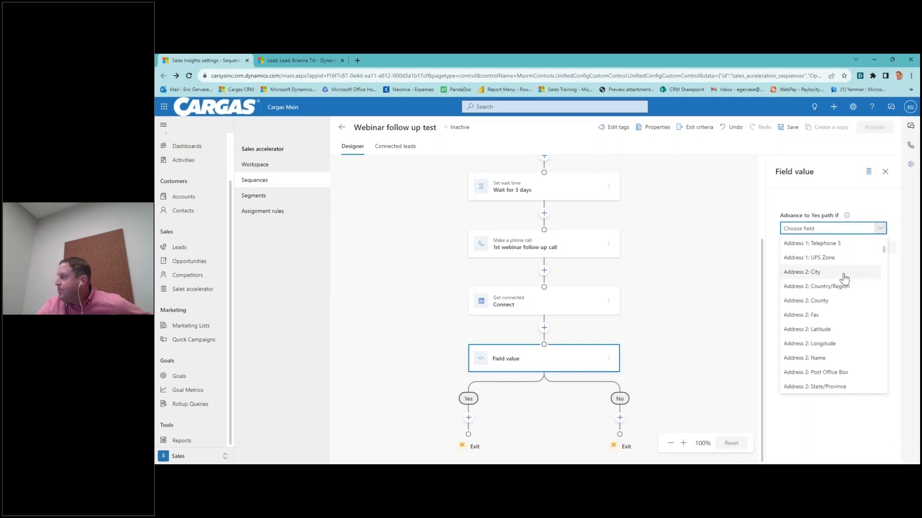
scroll(844, 280, "down", 10)
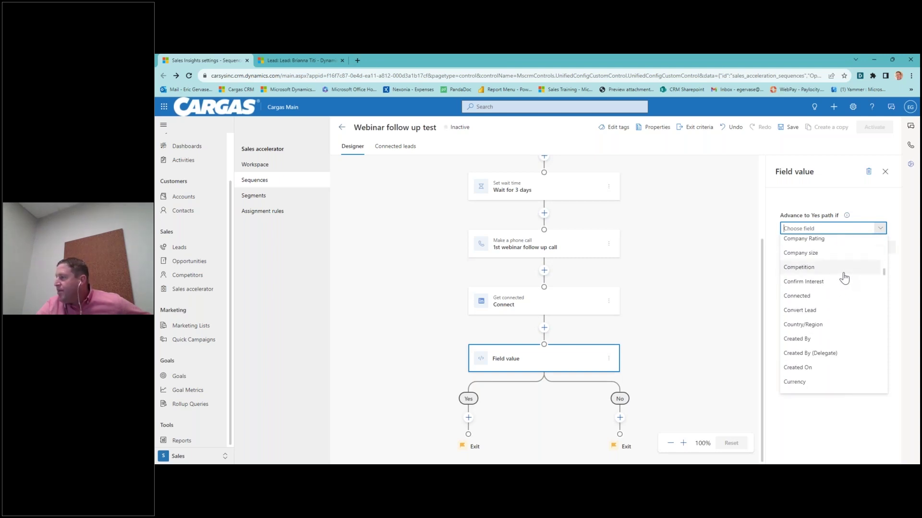
scroll(844, 278, "down", 8)
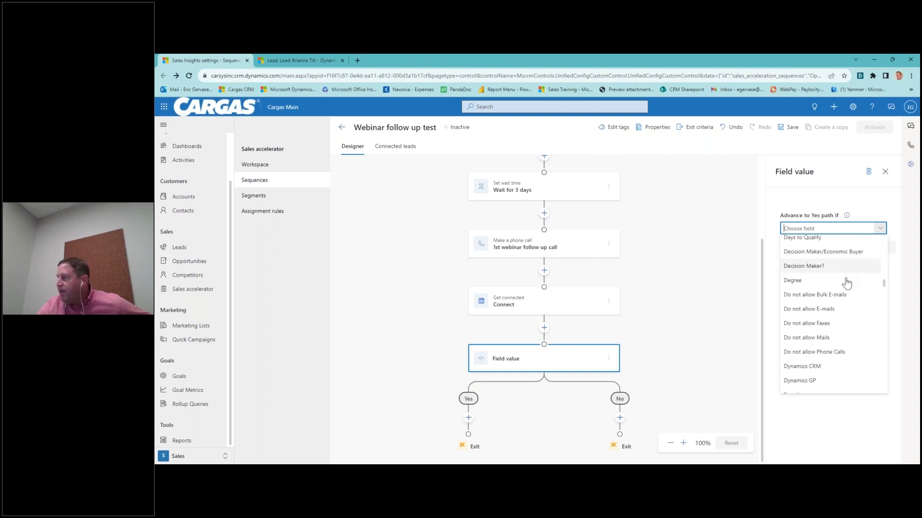
left_click(809, 378)
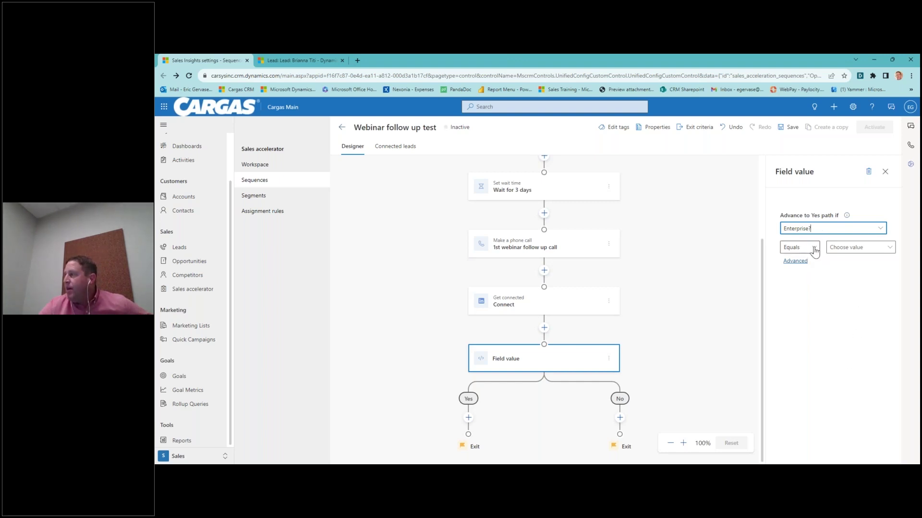
left_click(888, 248)
left_click(850, 276)
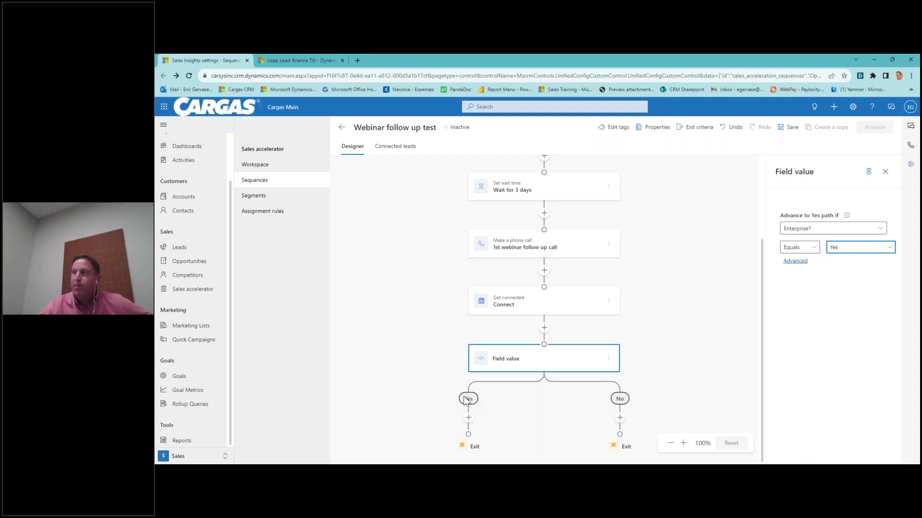
Step: Add an Advance to another sequence command on the Yes path of the Field value condition and check which sequences it can connect to
left_click(468, 417)
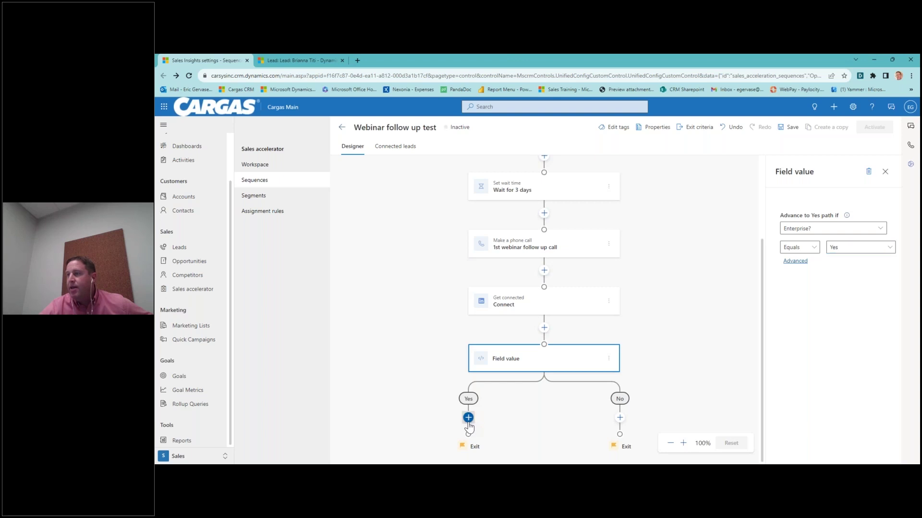
left_click(488, 211)
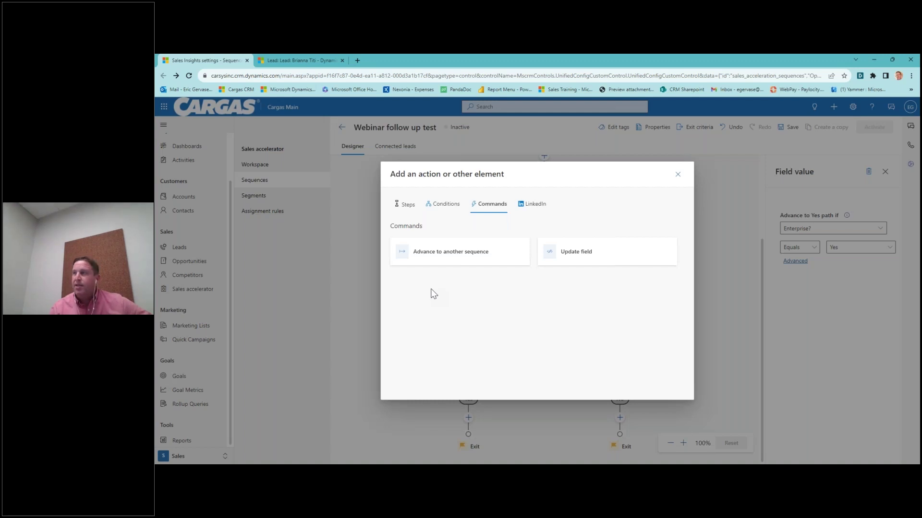
left_click(487, 256)
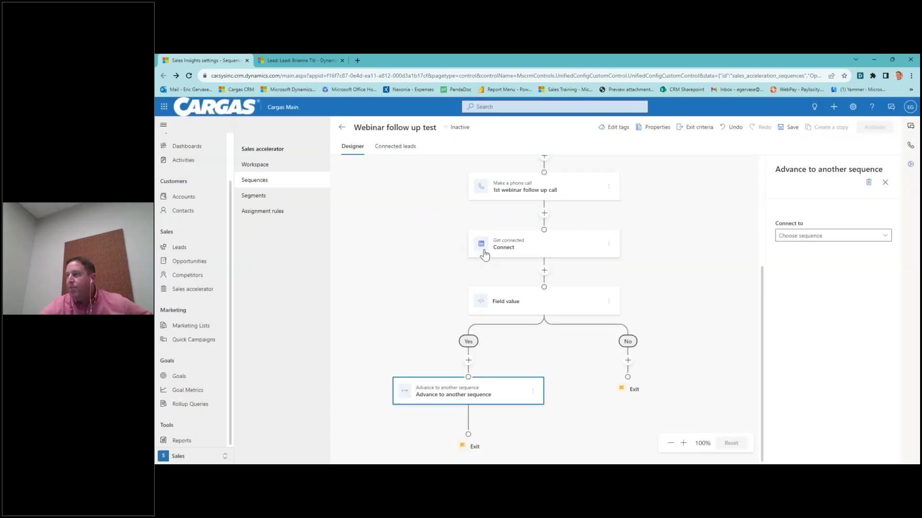
left_click(884, 235)
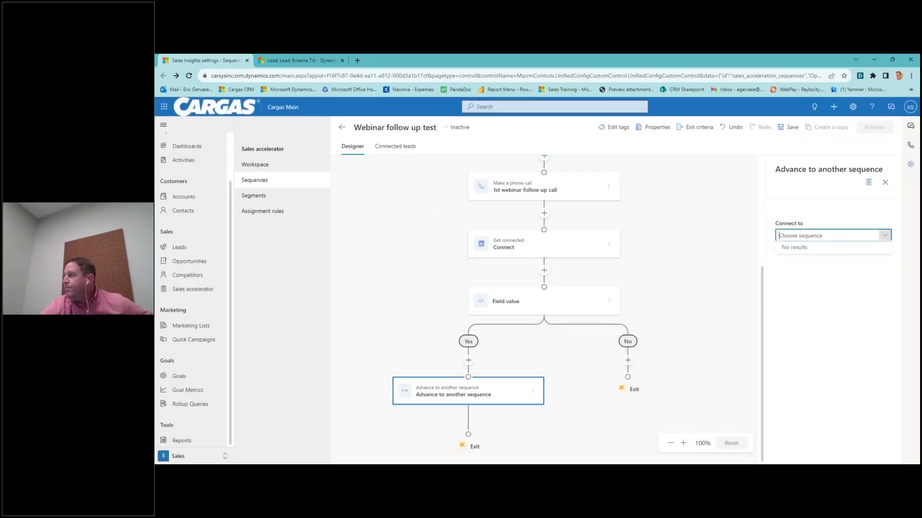
left_click(884, 235)
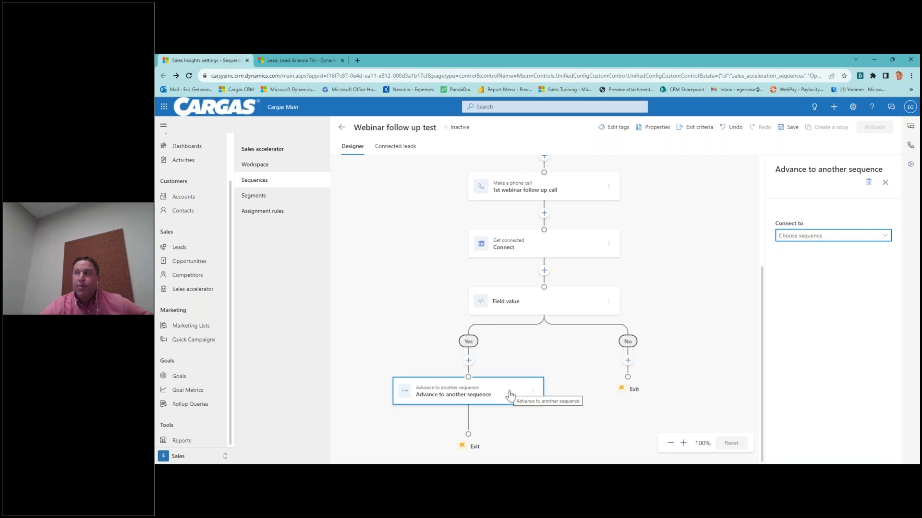
scroll(692, 340, "up", 4)
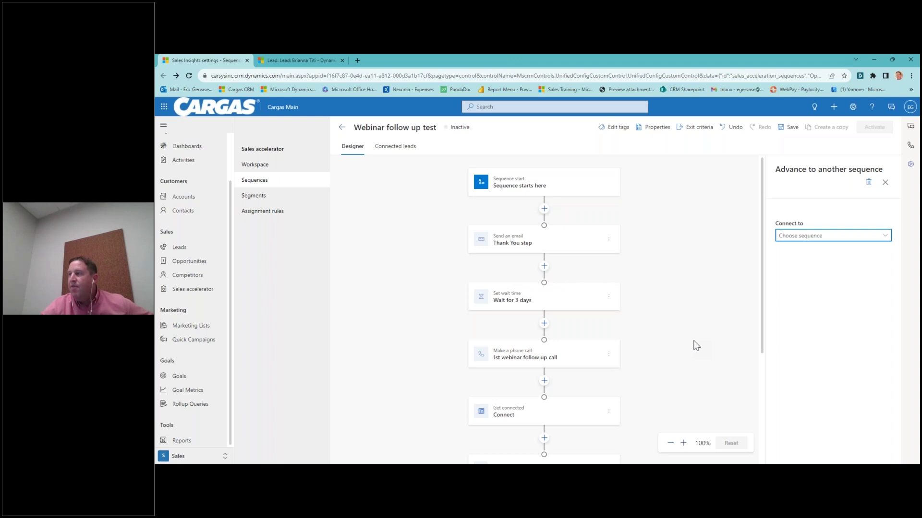
scroll(697, 345, "down", 4)
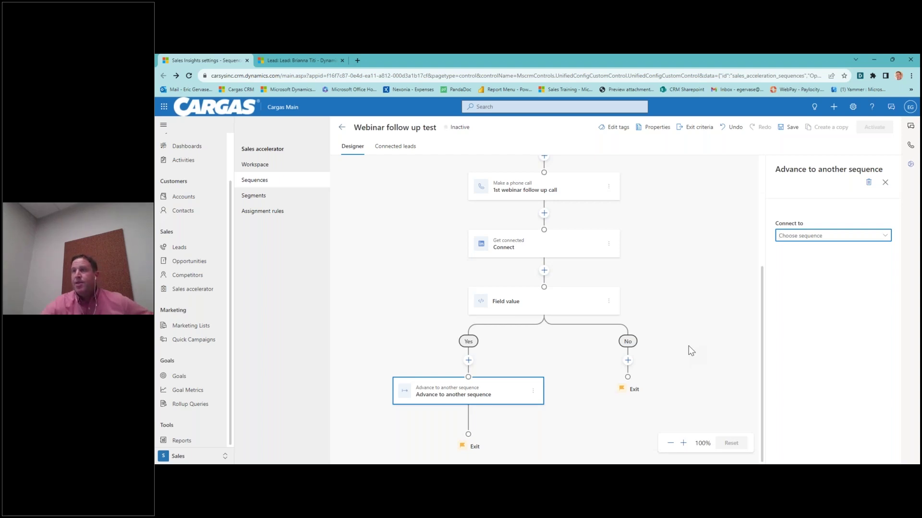
Step: Open the CRM Webinar leads segment and add a condition row to it
left_click(251, 202)
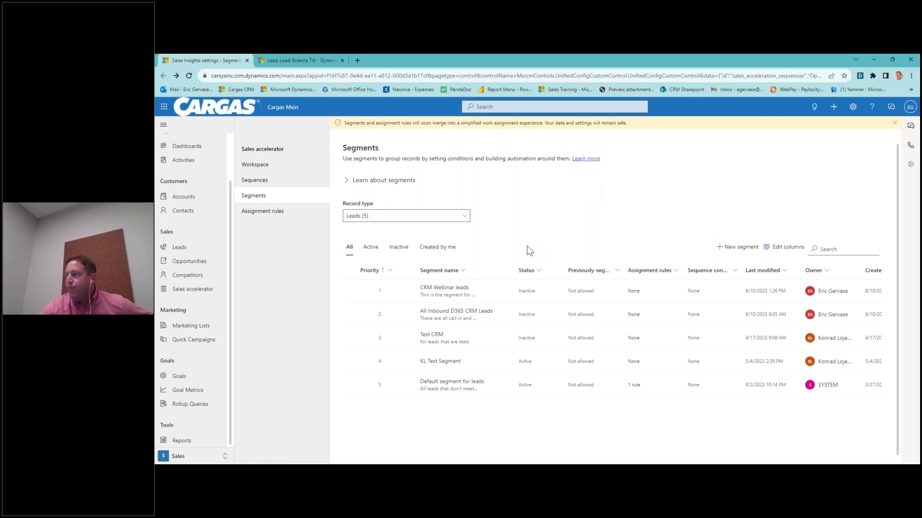
left_click(434, 290)
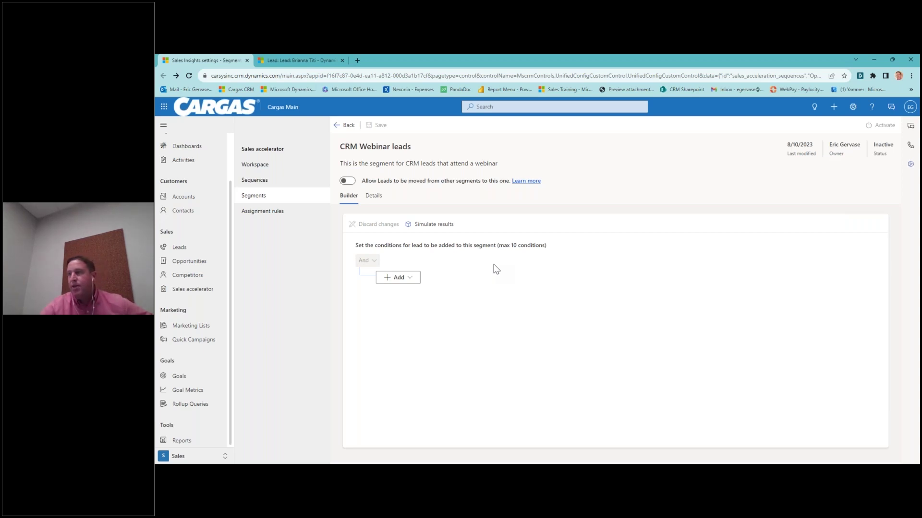
left_click(410, 281)
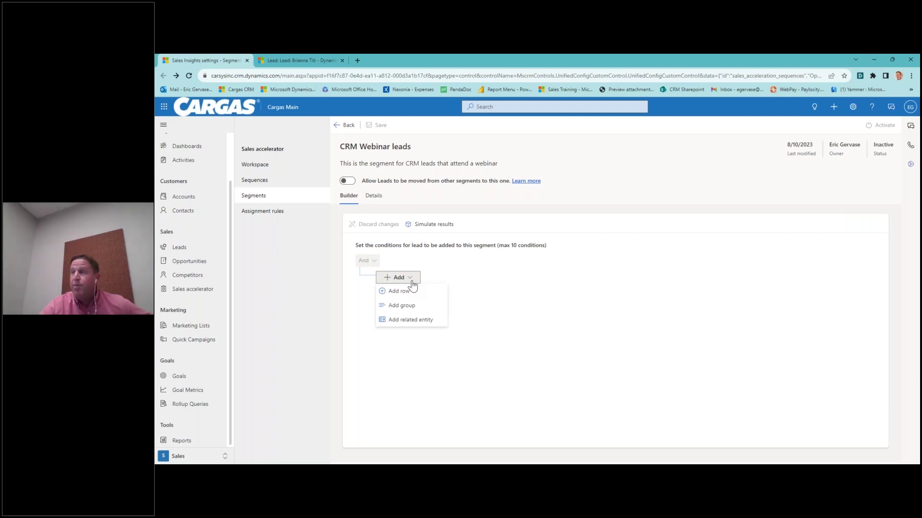
left_click(459, 263)
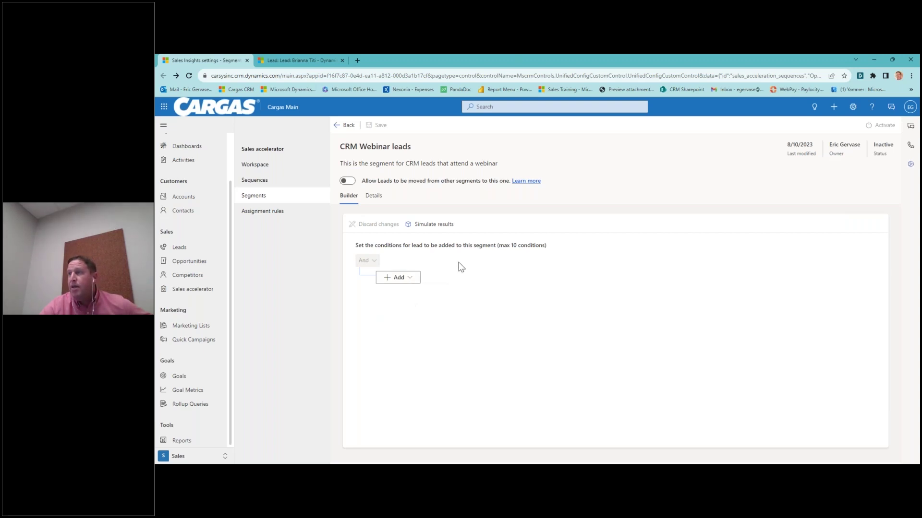
left_click(411, 280)
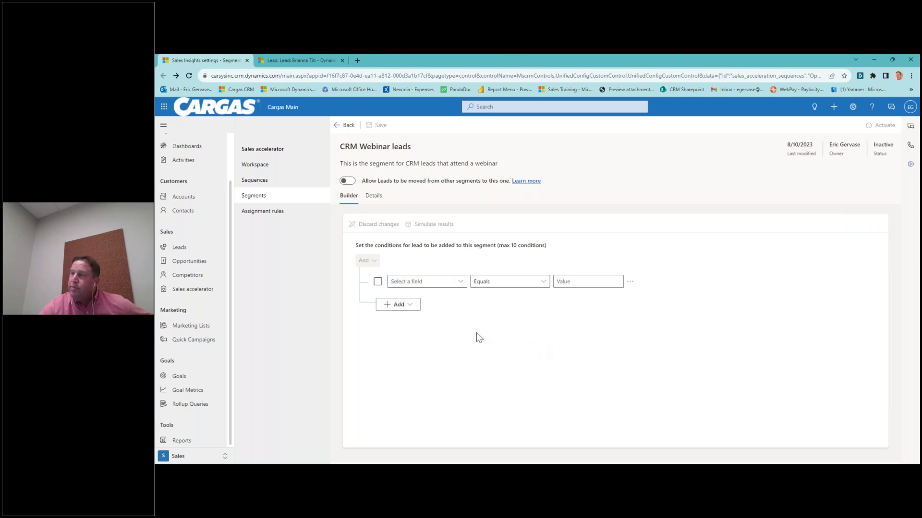
Step: Set the segment condition to Lead Source Equals Webinar and save the segment
left_click(459, 282)
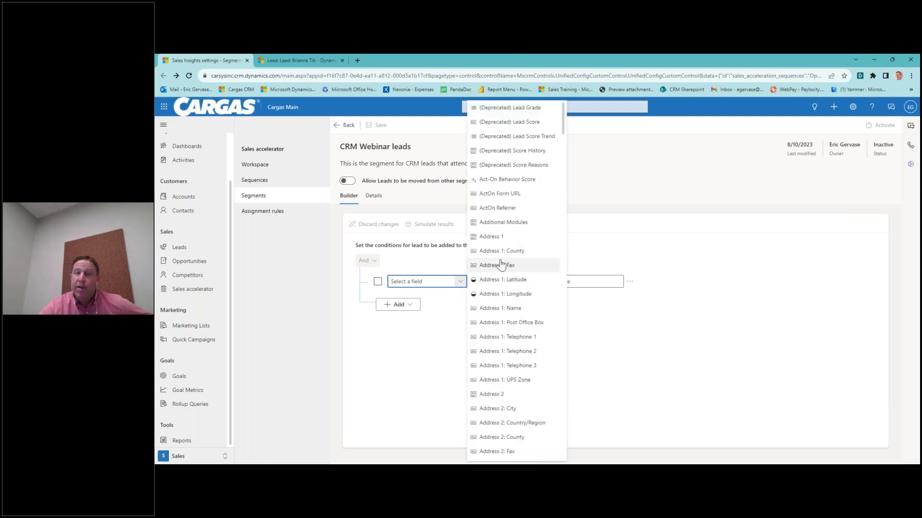
scroll(504, 263, "down", 4)
scroll(505, 262, "down", 20)
scroll(515, 260, "down", 5)
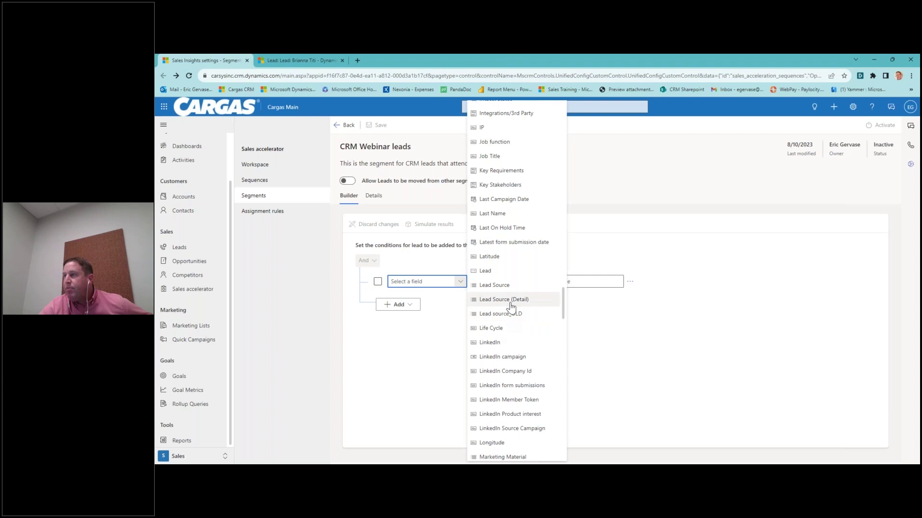
left_click(508, 285)
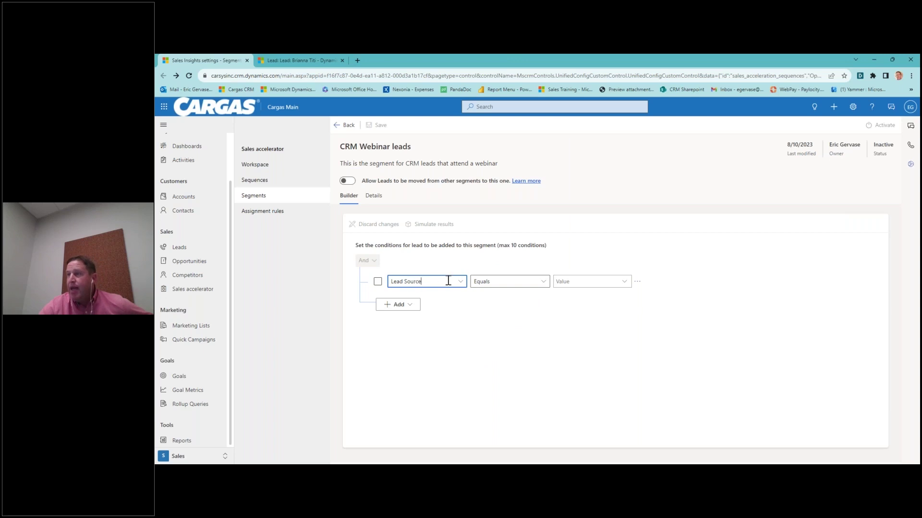
left_click(625, 283)
scroll(584, 326, "down", 5)
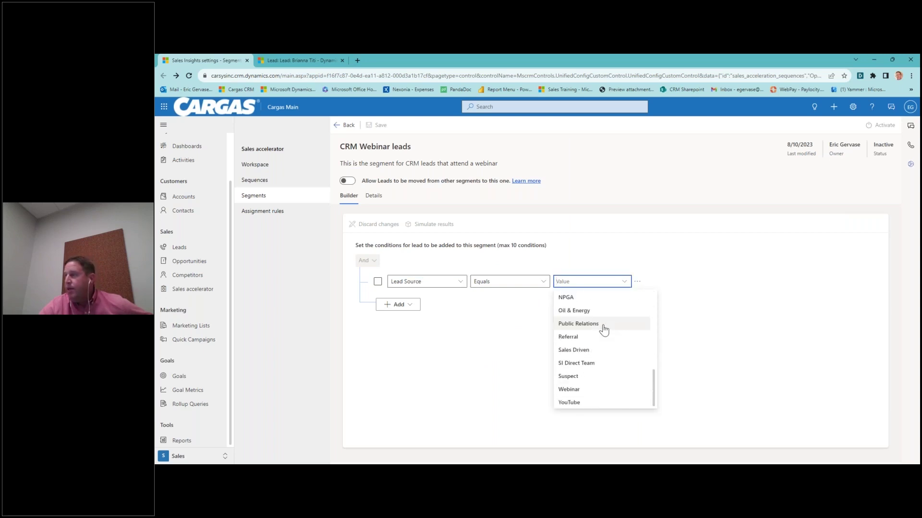
left_click(579, 389)
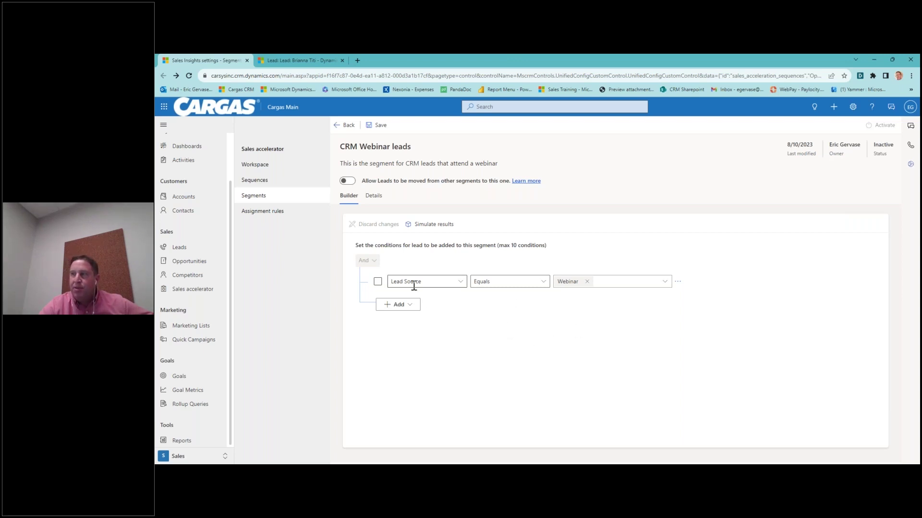
left_click(377, 125)
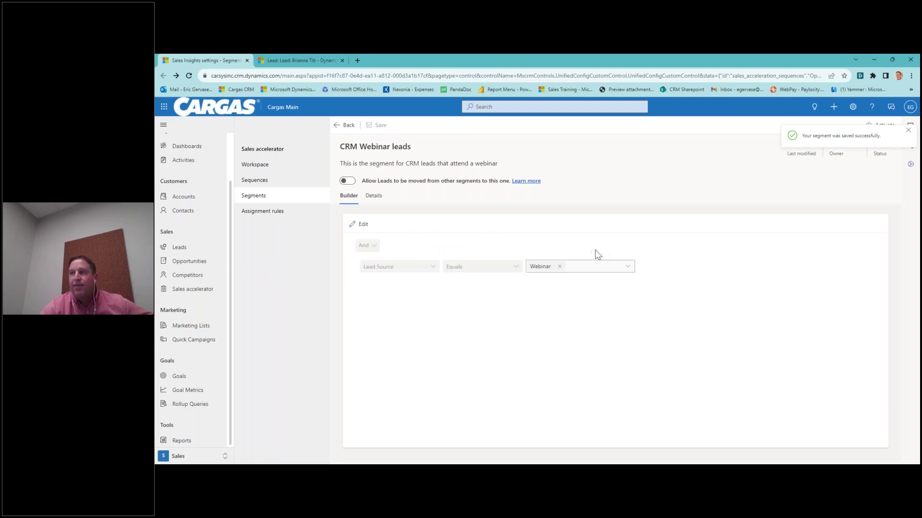
Step: View the assignment rules and check which sequences can be connected to the open lead record
left_click(281, 213)
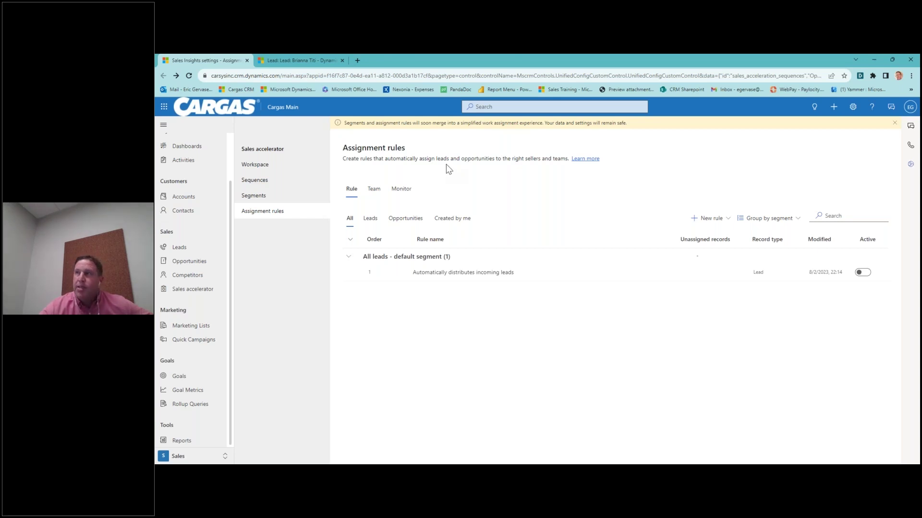
left_click(286, 64)
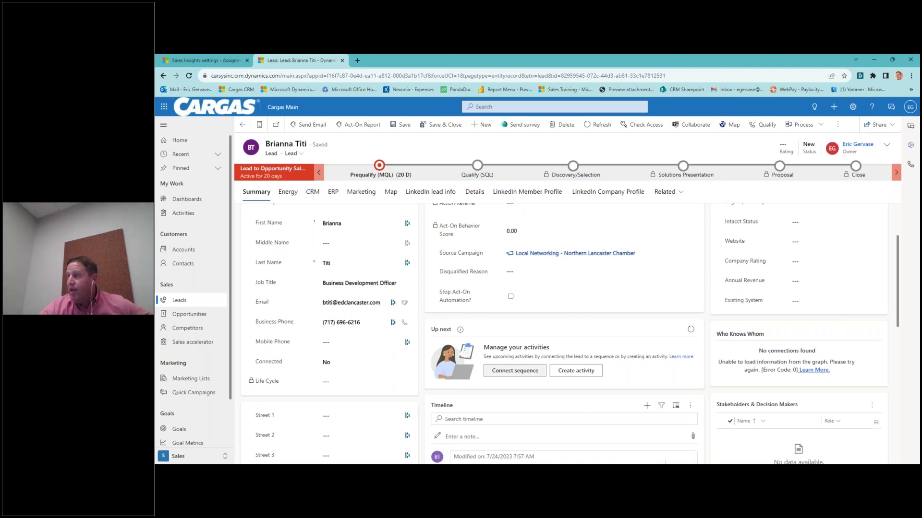
left_click(511, 373)
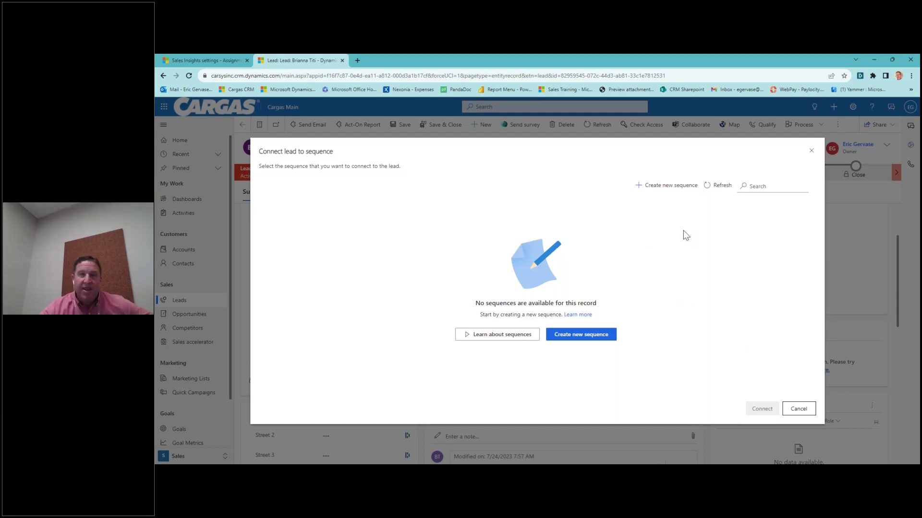
left_click(809, 153)
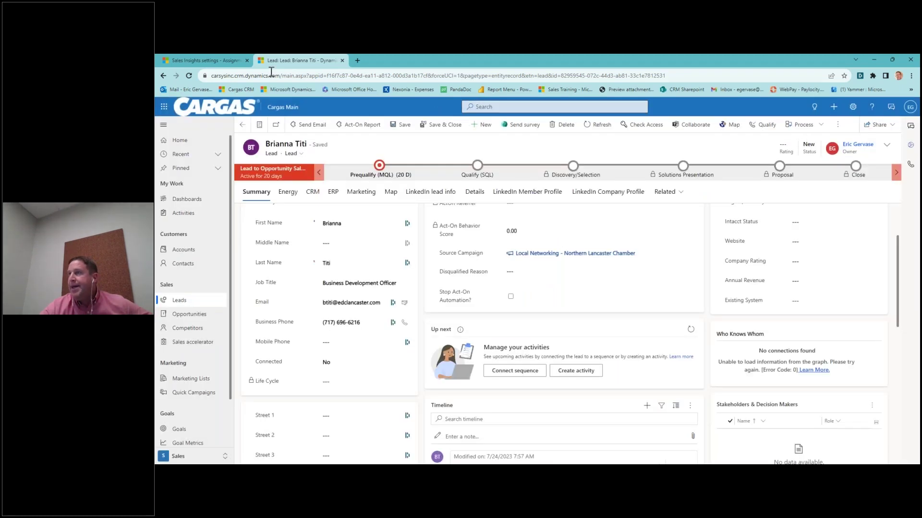
left_click(214, 62)
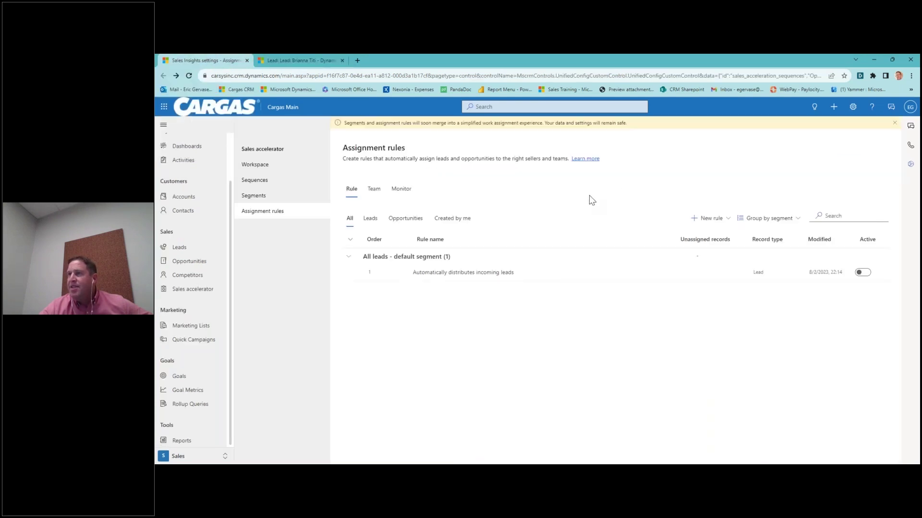
Step: Look over the Sales accelerator workspace page and the list of existing sequences
left_click(267, 198)
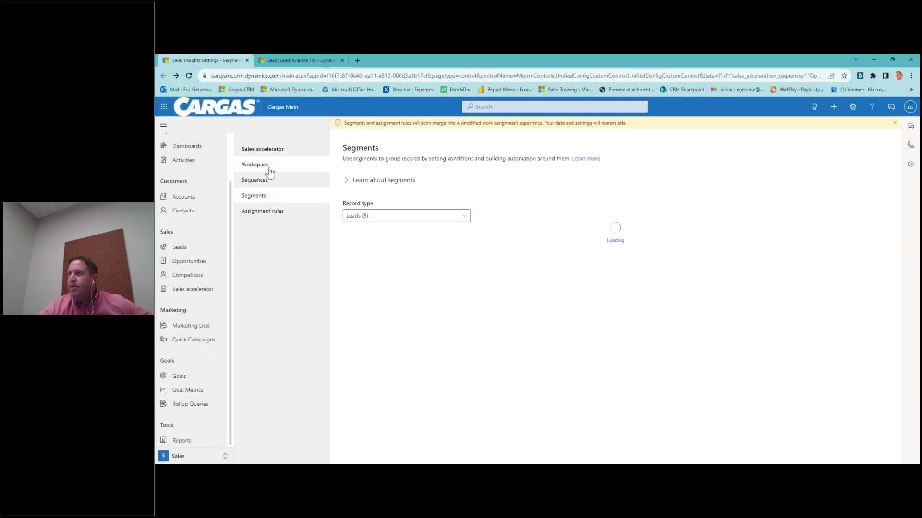
left_click(271, 169)
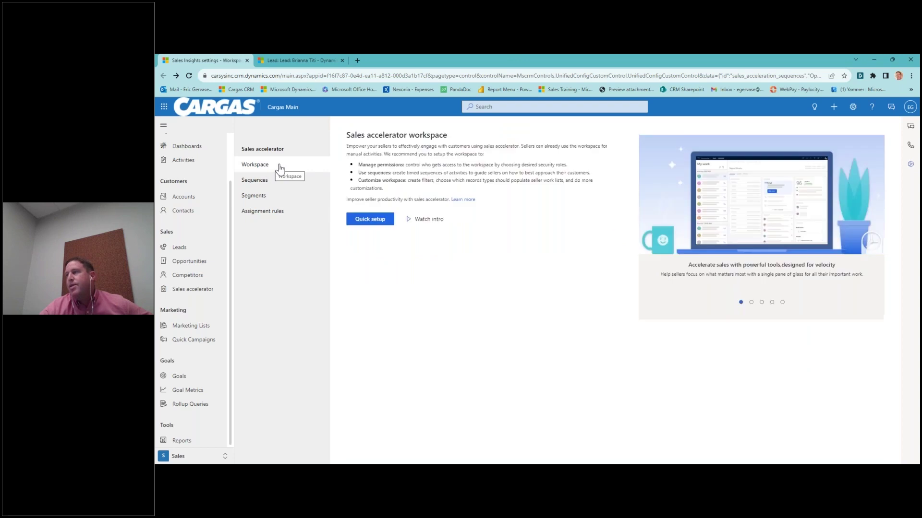
left_click(278, 182)
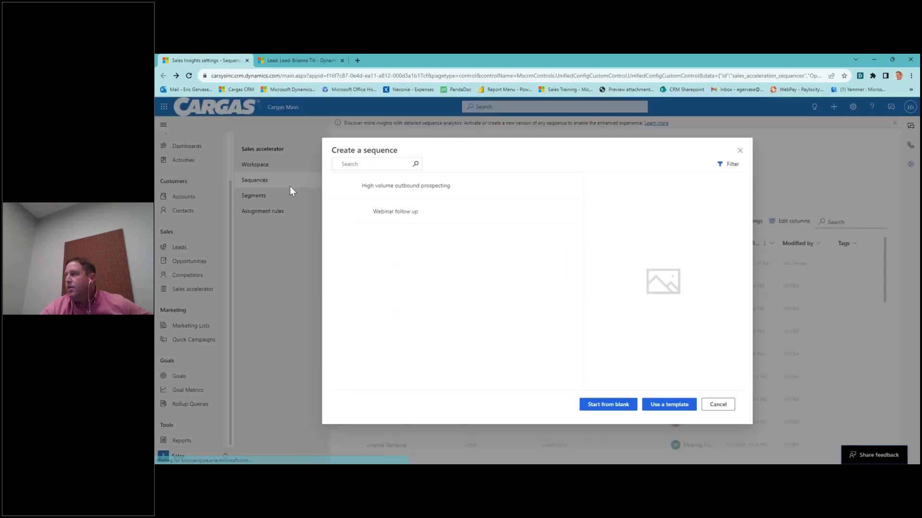
left_click(739, 150)
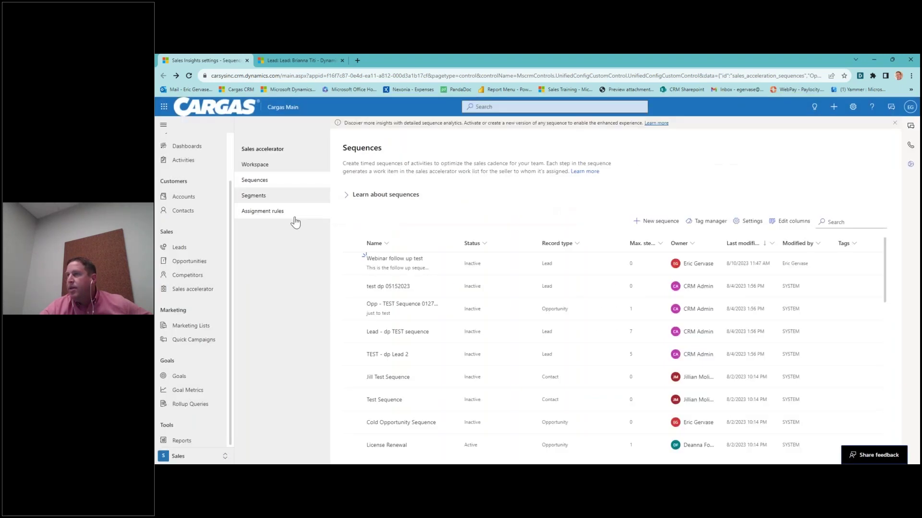
Step: Examine the CRM Webinar leads segment's details for its connected sequence and return to the list of sequences
left_click(302, 202)
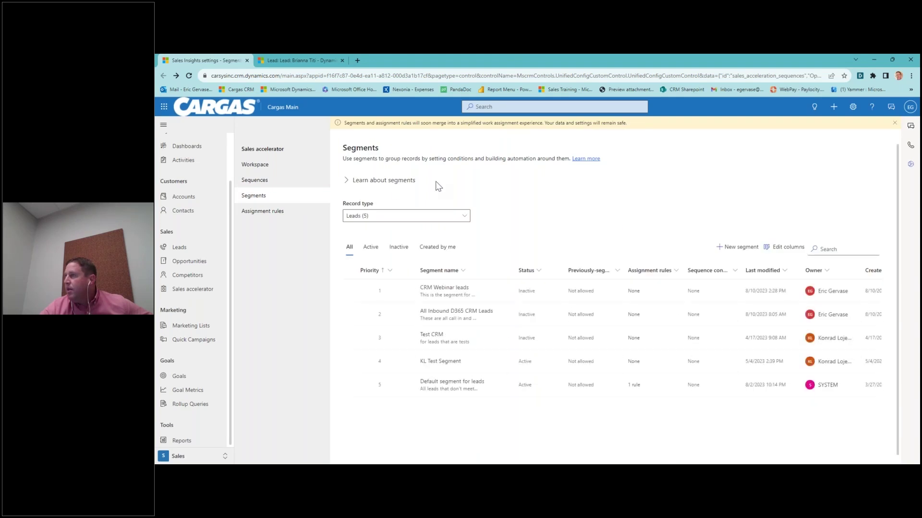
double_click(445, 297)
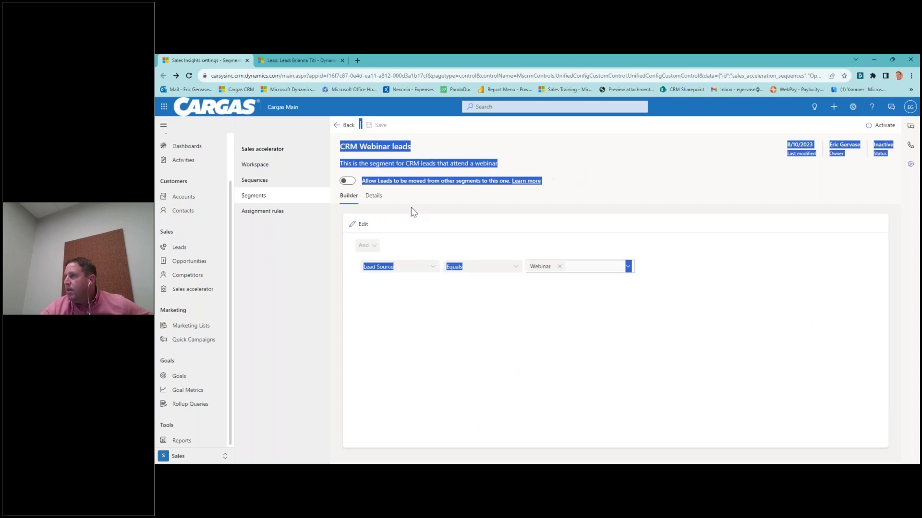
left_click(376, 199)
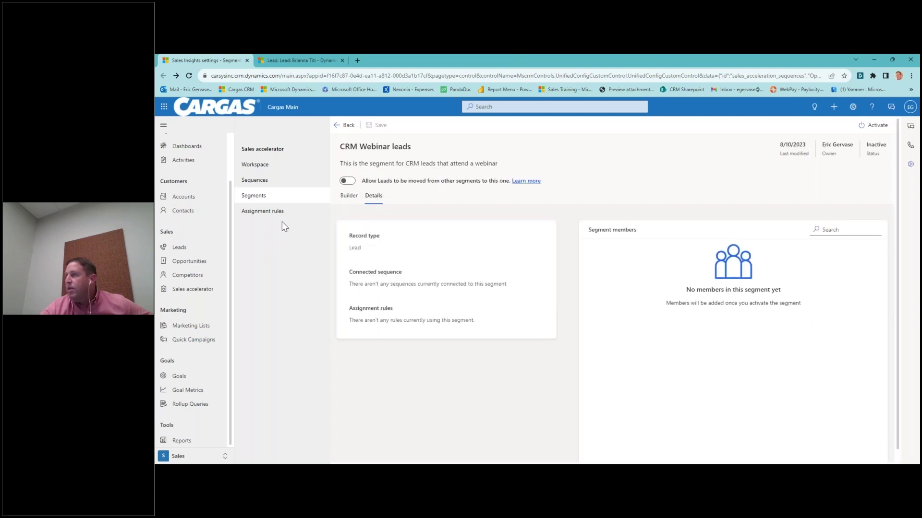
left_click(260, 182)
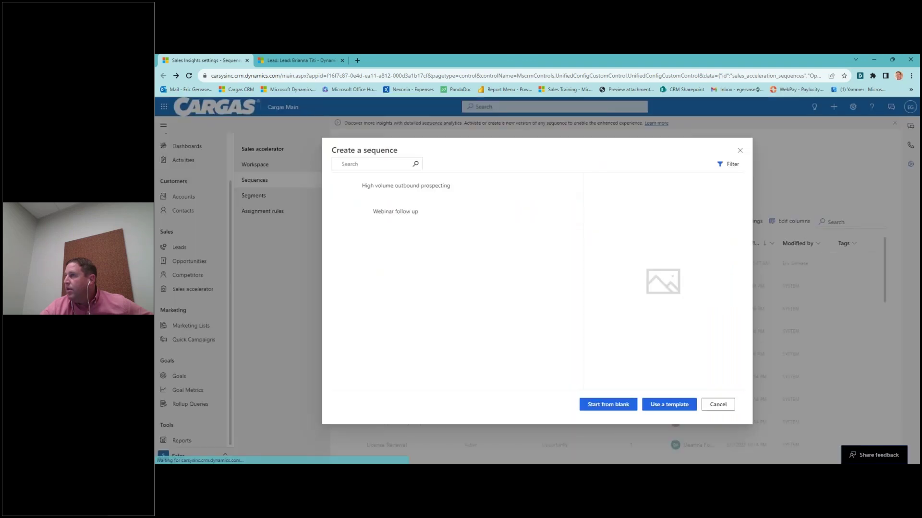
left_click(739, 151)
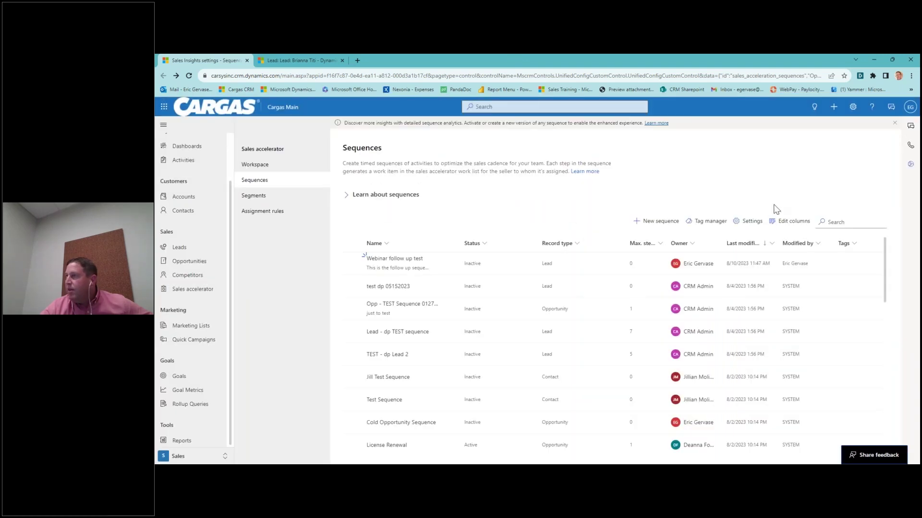
Step: View the lead segments by status and by own creation, ending with all of them listed
left_click(252, 197)
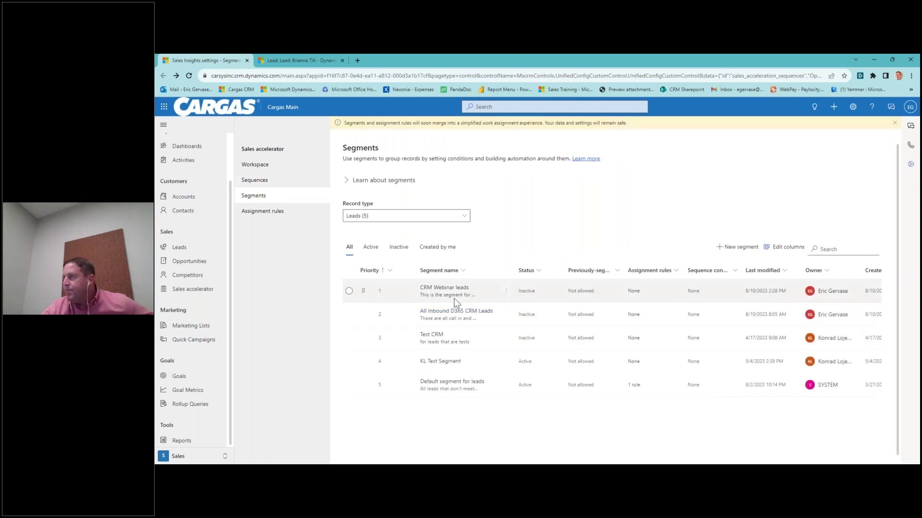
left_click(373, 252)
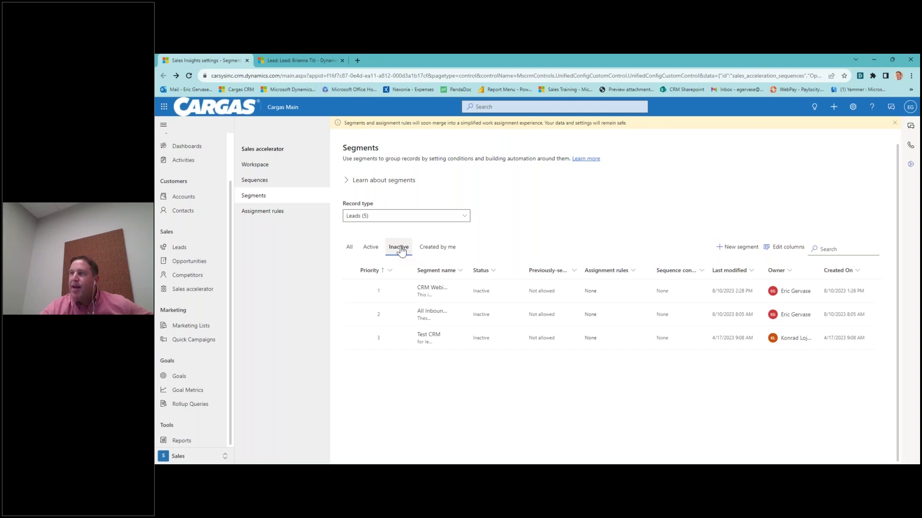
left_click(451, 250)
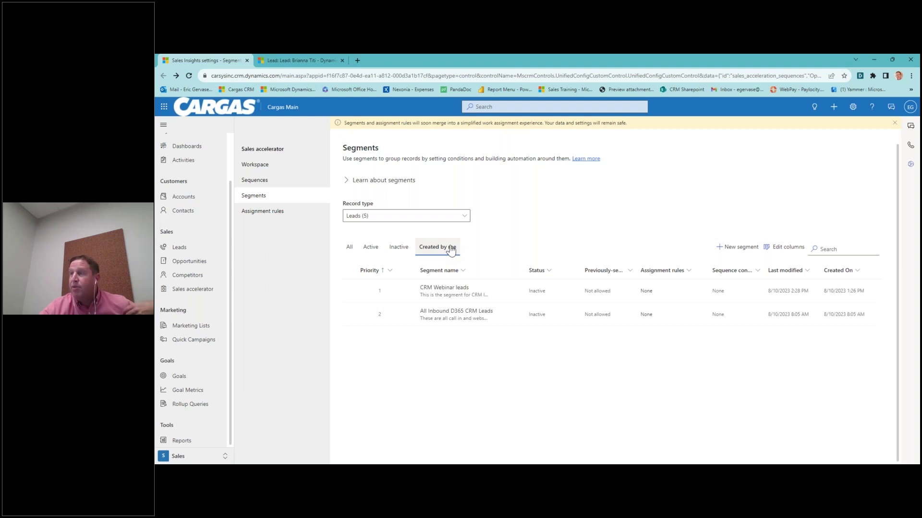
left_click(355, 249)
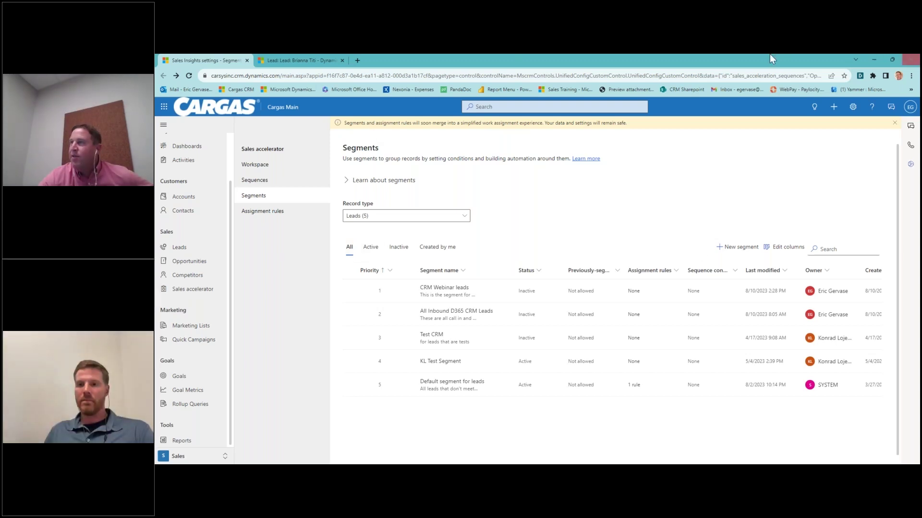
Step: Switch to the Sequences Webinar presentation in PowerPoint and start the slide show from the Q&A slide
key("alt+Tab")
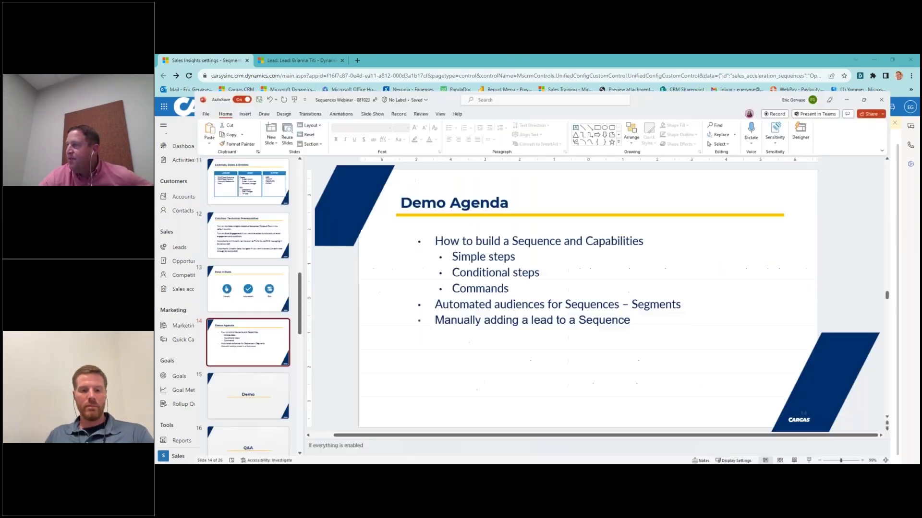
left_click(218, 388)
scroll(218, 385, "down", 1)
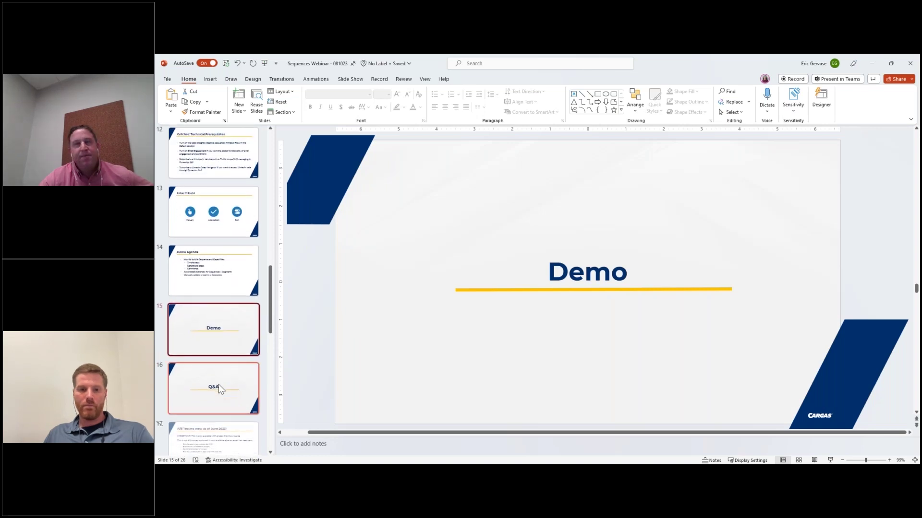
left_click(219, 385)
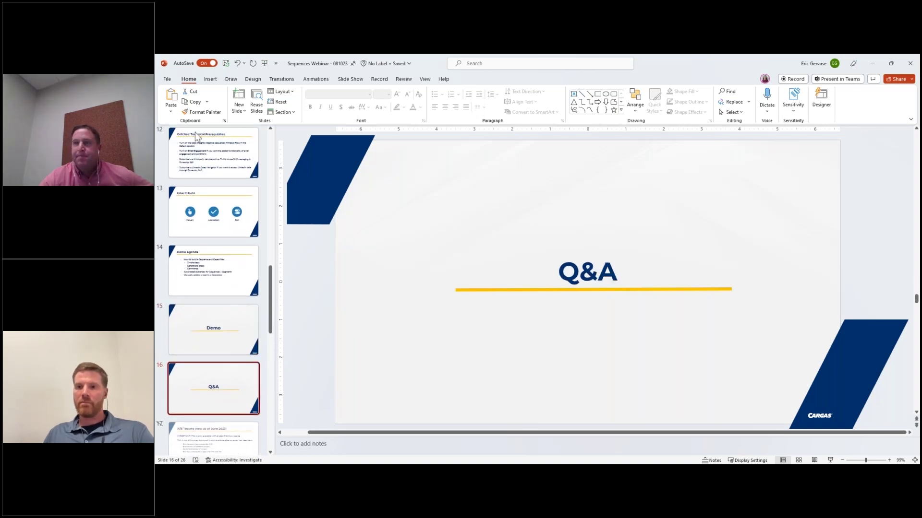
left_click(830, 460)
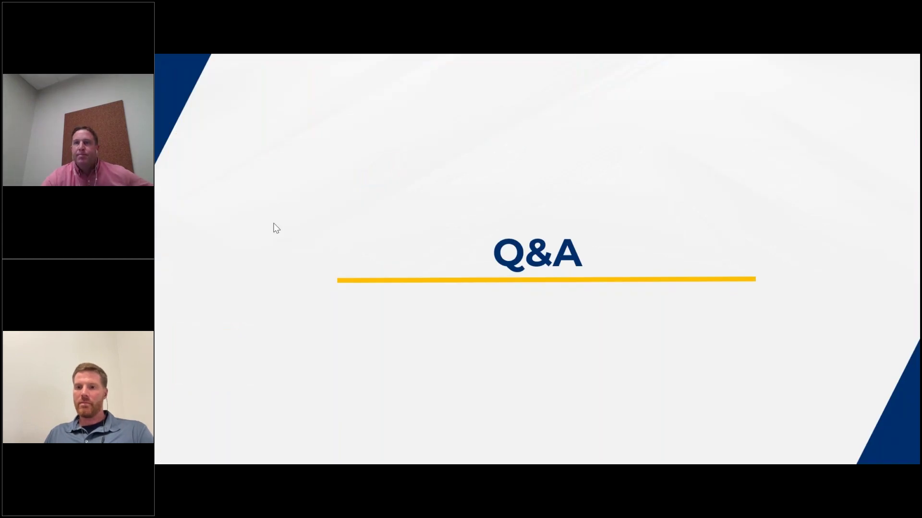